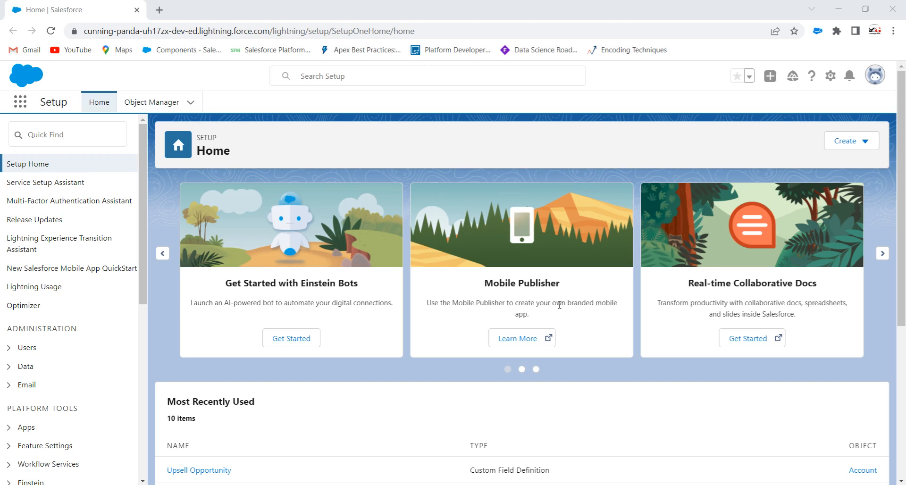
Step: Open the Flows setup page by searching for "flow" and create a new Record-Triggered Flow
{"action": "left_click", "coordinate": [55, 135]}
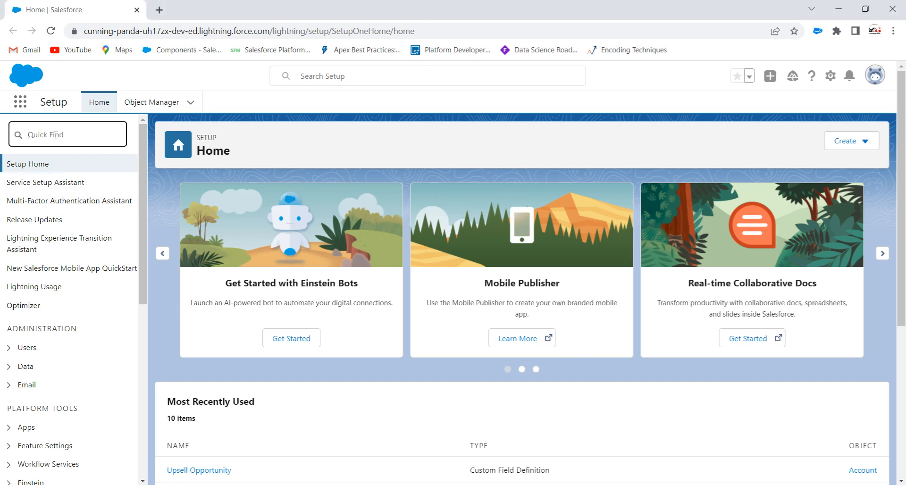
{"action": "type", "text": "flow"}
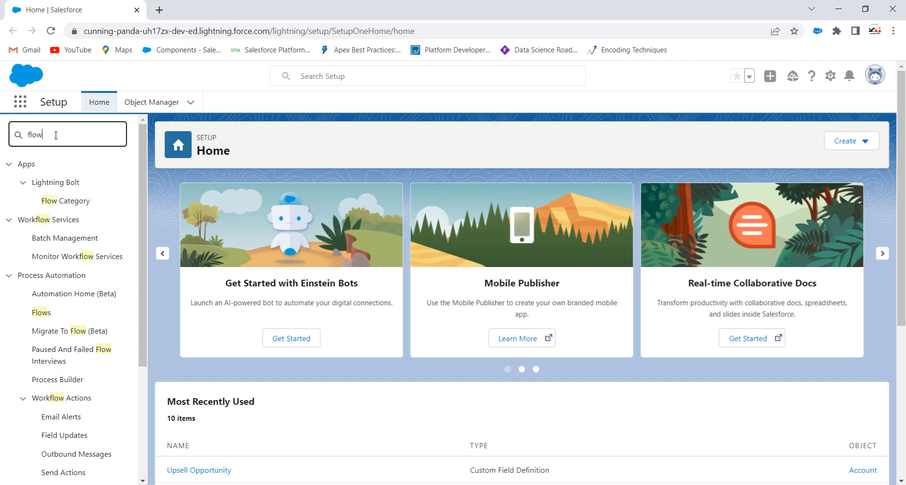
{"action": "left_click", "coordinate": [41, 316]}
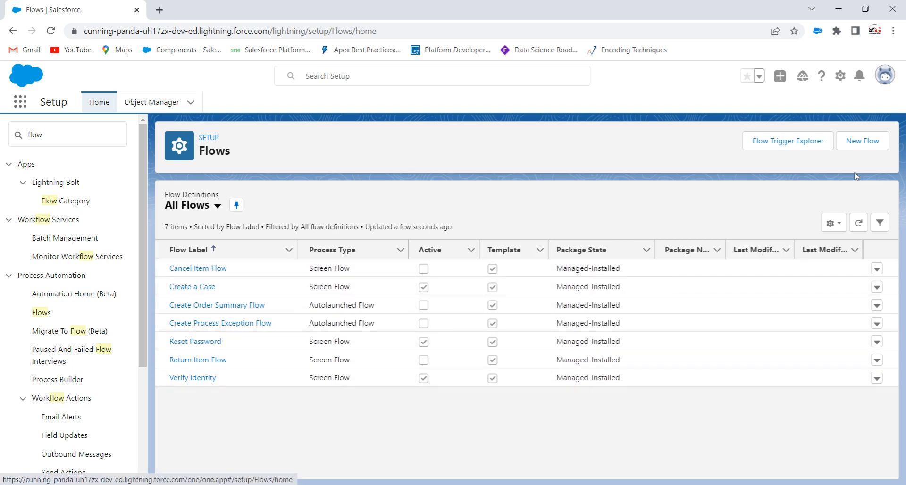
{"action": "left_click", "coordinate": [862, 142]}
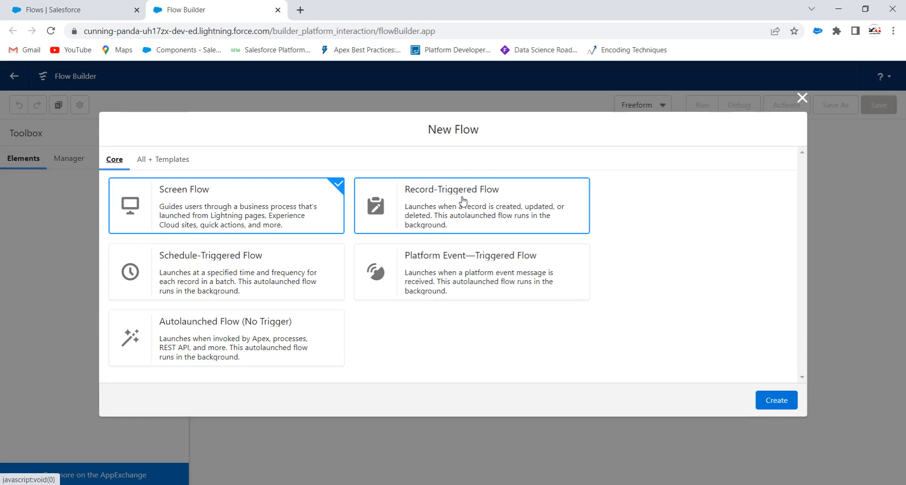
{"action": "left_click", "coordinate": [463, 200]}
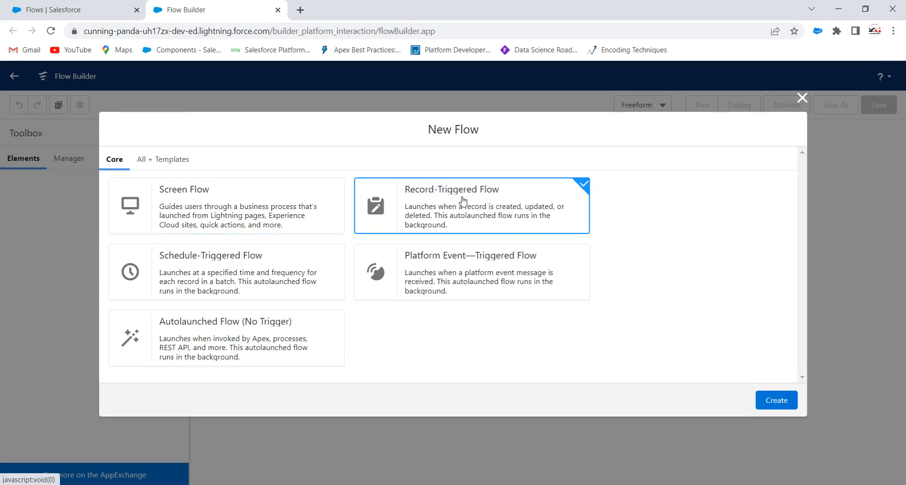
{"action": "left_click", "coordinate": [780, 404]}
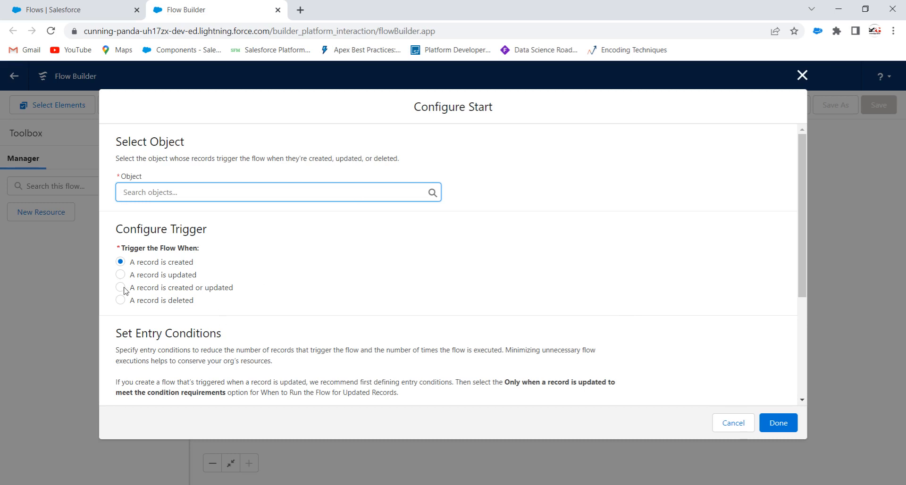
Step: Configure the start to trigger when an Opportunity record is created, with condition requirements None and optimized for Actions and Related Records
{"action": "left_click", "coordinate": [174, 261]}
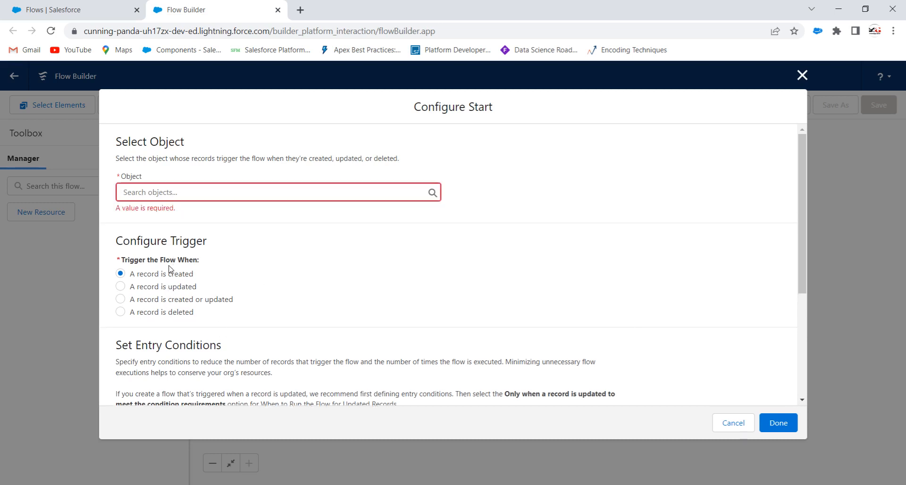
{"action": "left_click", "coordinate": [207, 193]}
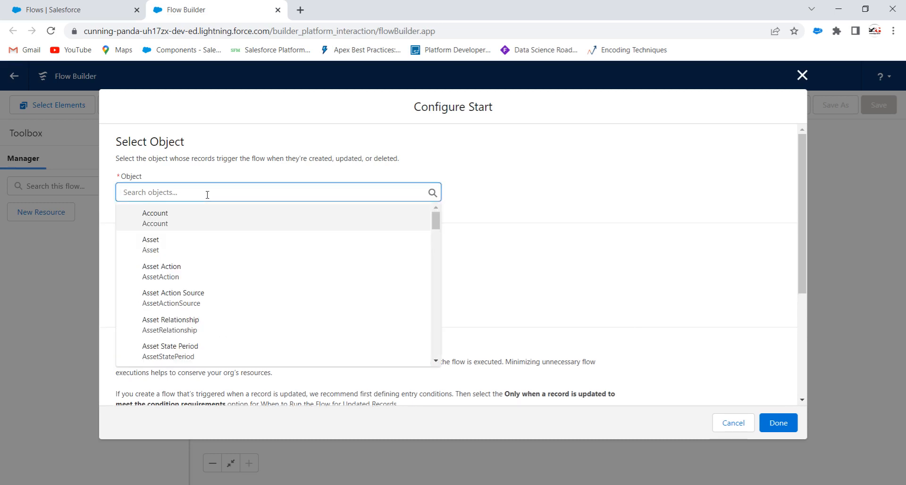
{"action": "type", "text": "oppo"}
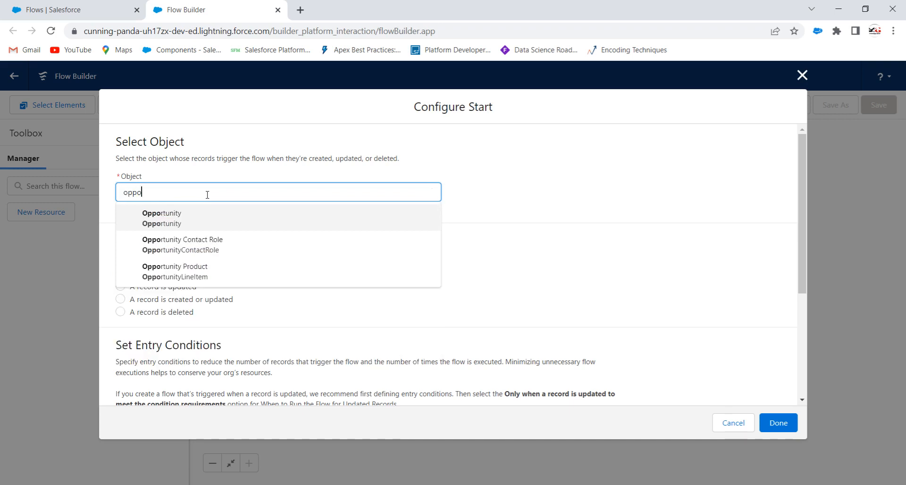
{"action": "key", "text": "Return"}
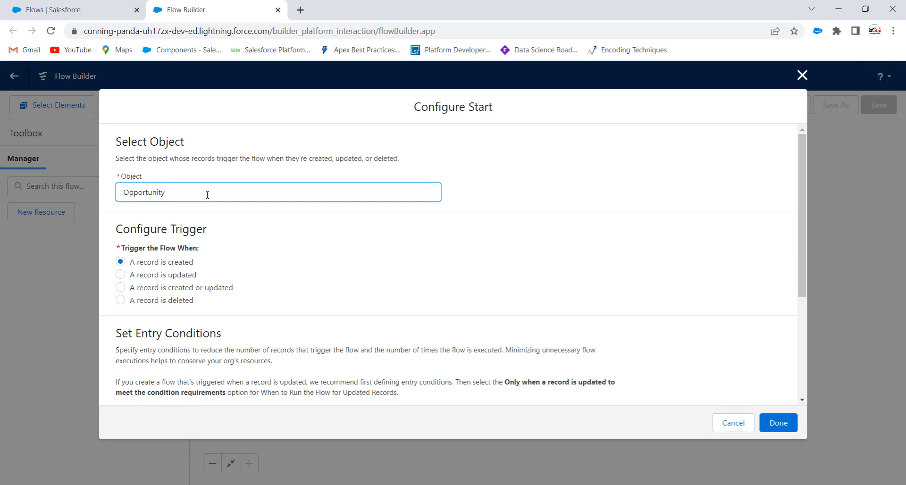
{"action": "scroll", "coordinate": [232, 207], "scroll_direction": "down", "scroll_amount": 4}
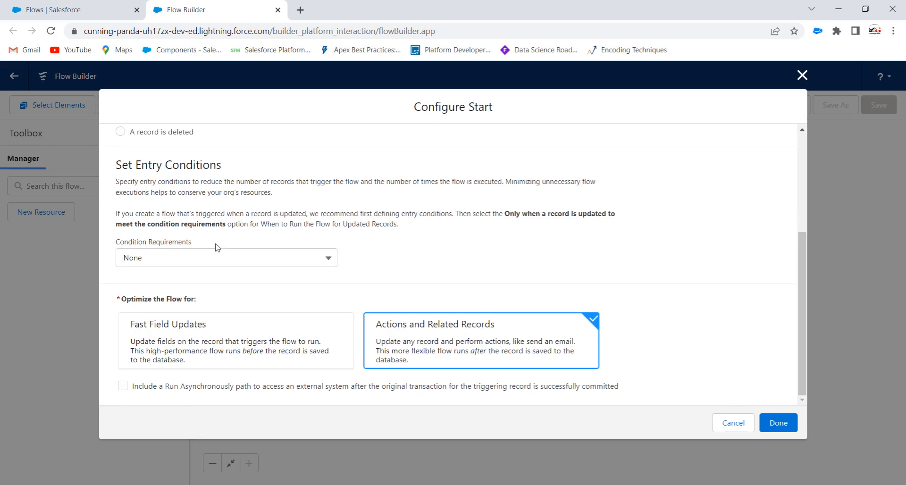
{"action": "left_click", "coordinate": [179, 264]}
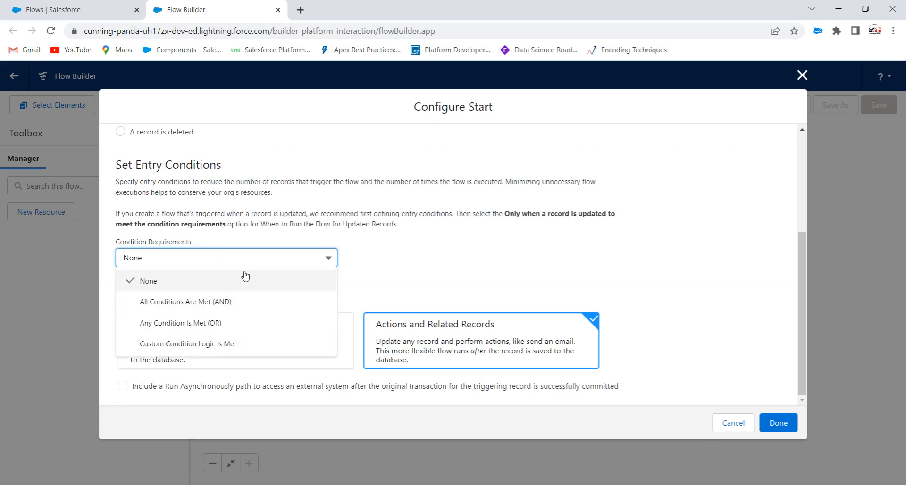
{"action": "left_click", "coordinate": [384, 251]}
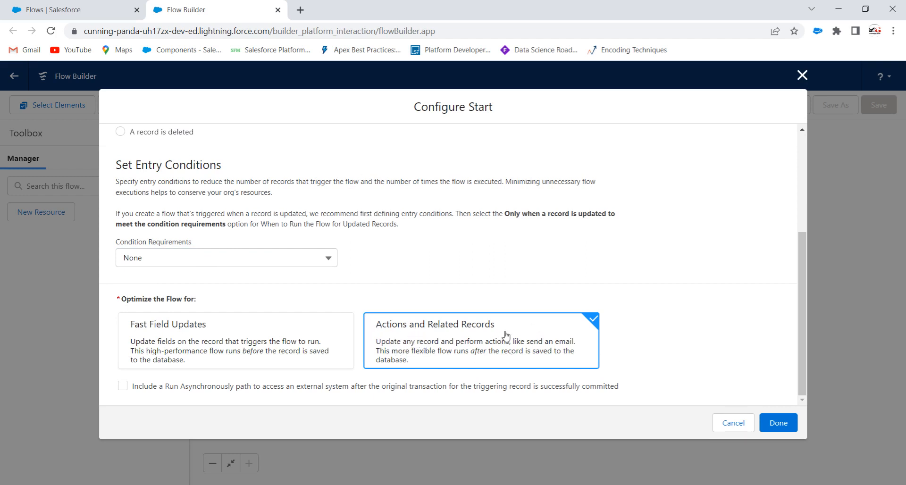
{"action": "left_click", "coordinate": [780, 424]}
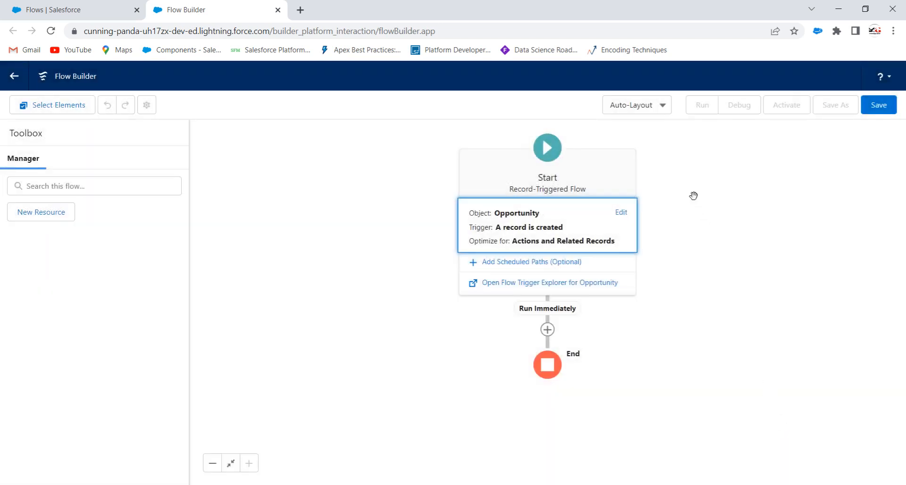
Step: Switch the flow canvas layout from Auto-Layout to Freeform
{"action": "left_click", "coordinate": [633, 112]}
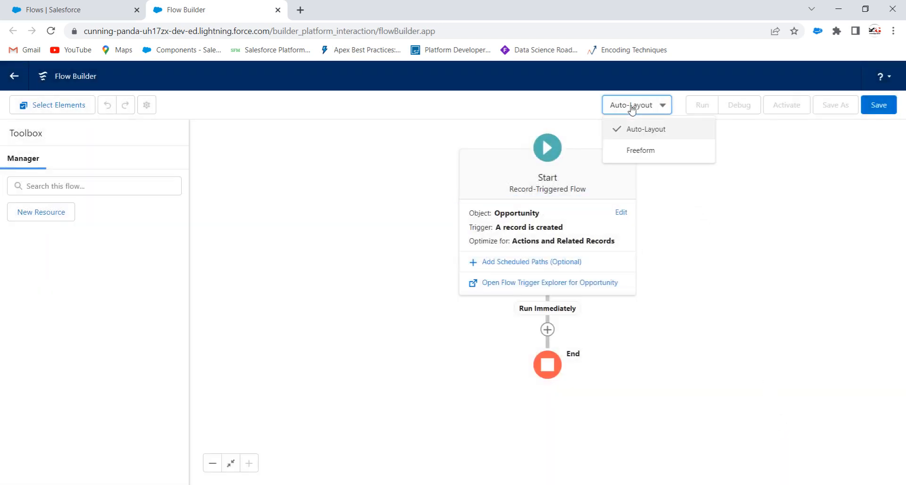
{"action": "left_click", "coordinate": [640, 149]}
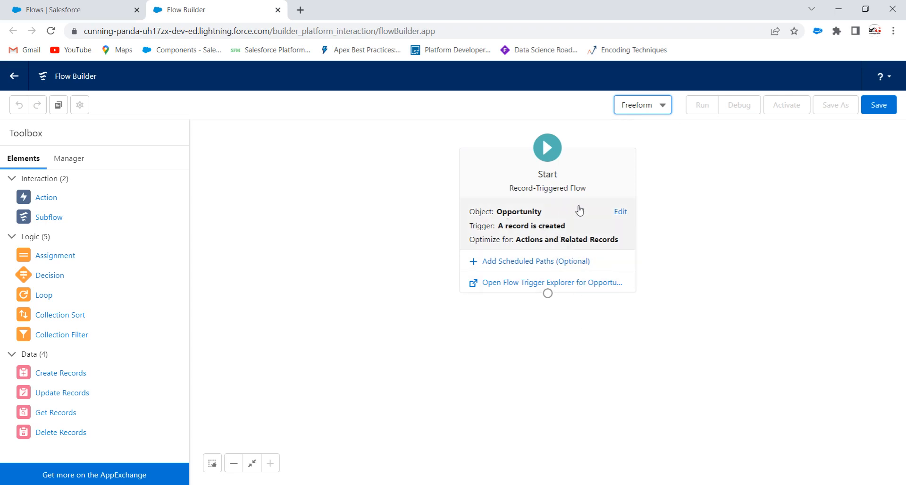
{"action": "left_click", "coordinate": [531, 221]}
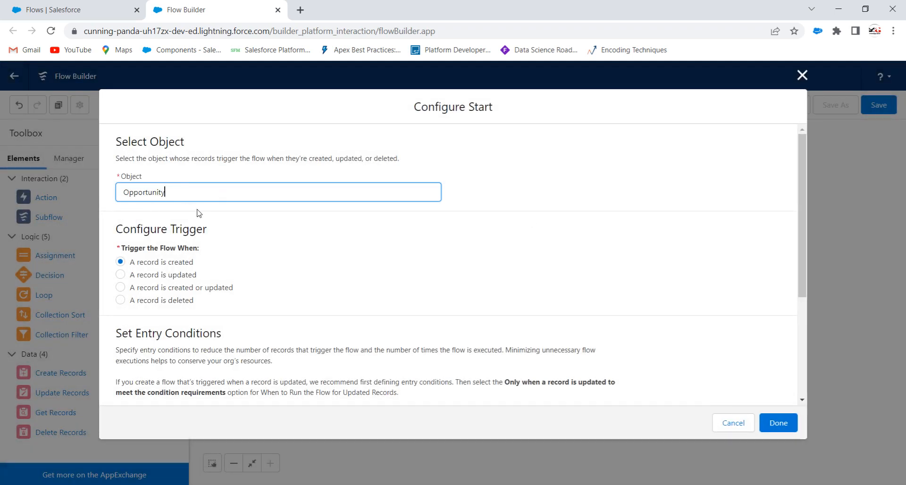
{"action": "left_click_drag", "start_coordinate": [210, 265], "coordinate": [127, 265]}
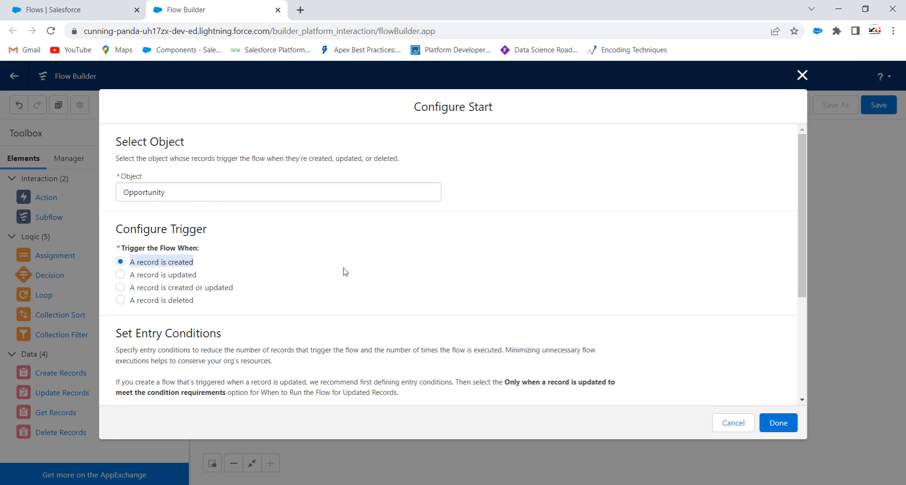
{"action": "left_click", "coordinate": [724, 426]}
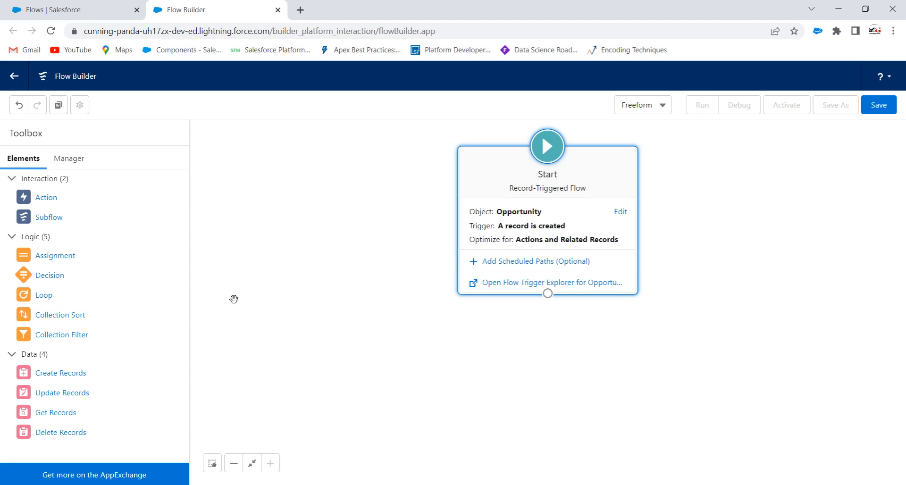
{"action": "left_click_drag", "start_coordinate": [51, 276], "coordinate": [527, 349]}
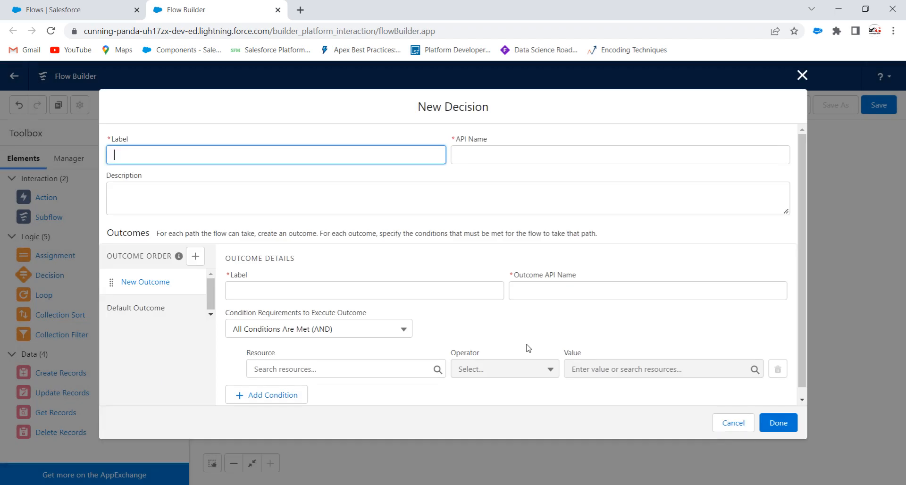
{"action": "left_click", "coordinate": [803, 75]}
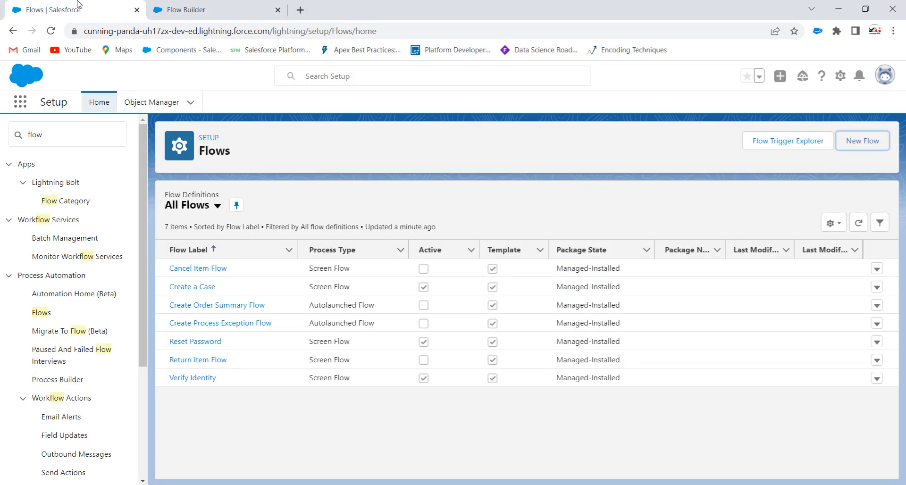
Step: Go to the Setup browser tab and examine the Opportunity object's Fields & Relationships in Object Manager, including Forecast Category
{"action": "left_click", "coordinate": [70, 9]}
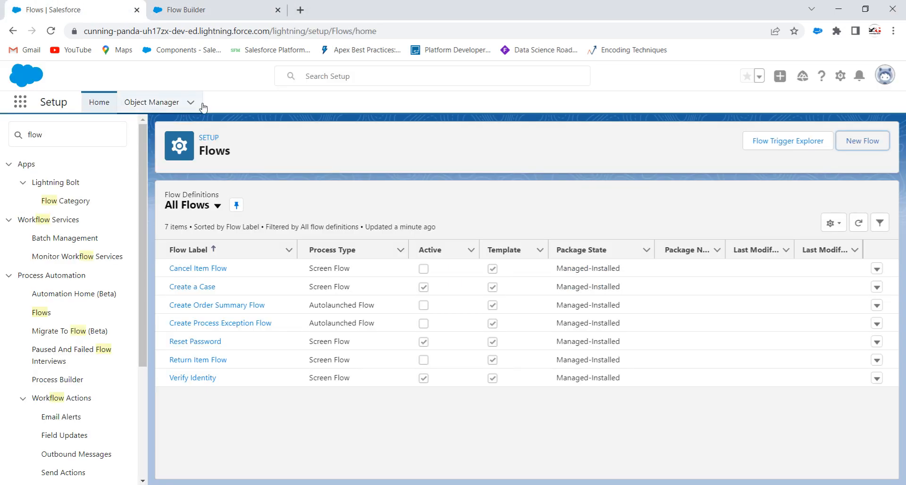
{"action": "left_click", "coordinate": [168, 105]}
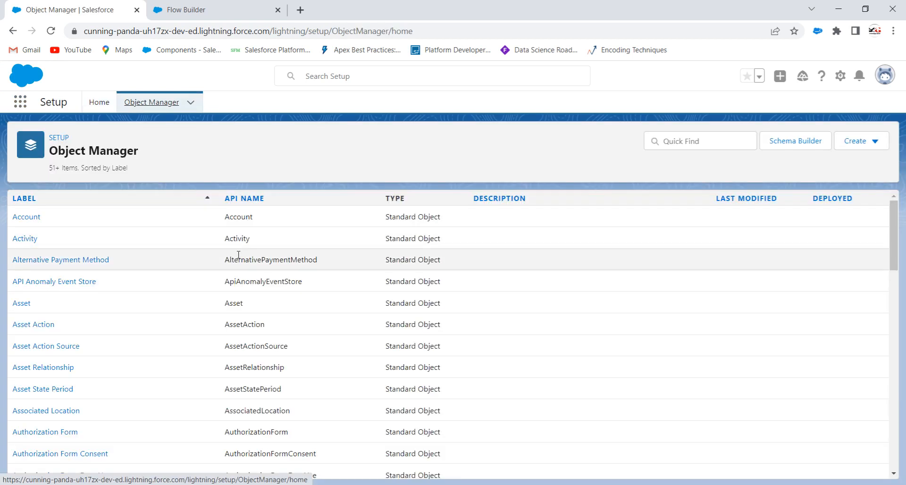
{"action": "scroll", "coordinate": [239, 255], "scroll_direction": "down", "scroll_amount": 15}
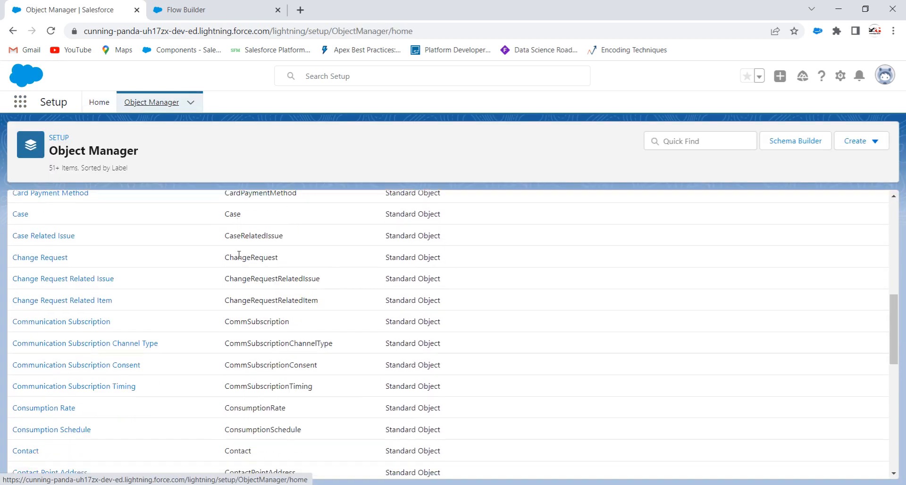
{"action": "scroll", "coordinate": [250, 249], "scroll_direction": "down", "scroll_amount": 15}
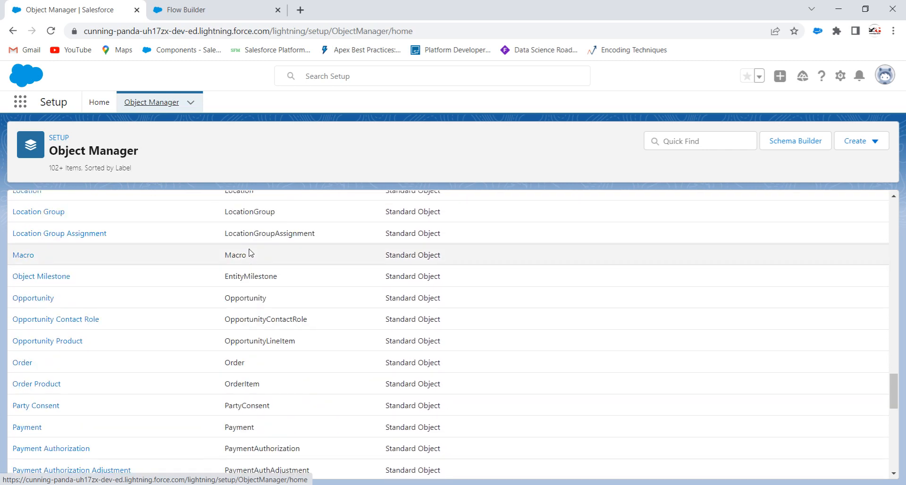
{"action": "left_click", "coordinate": [29, 300]}
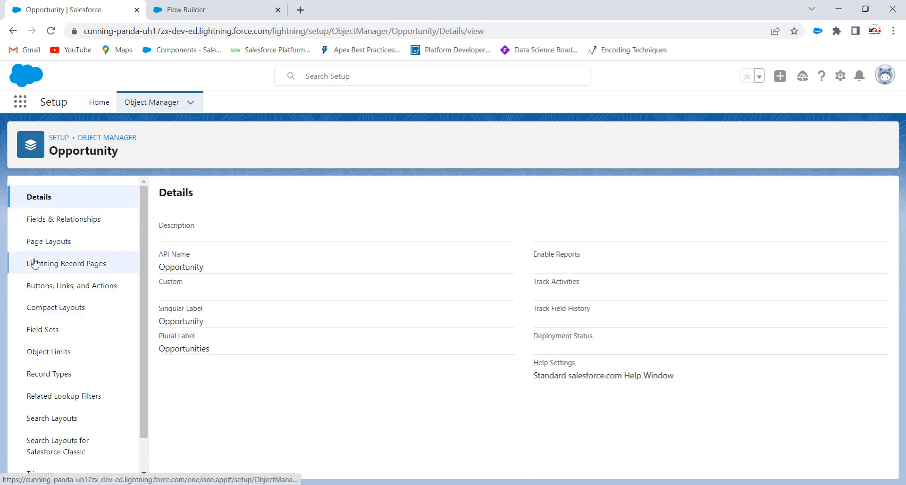
{"action": "left_click", "coordinate": [57, 221]}
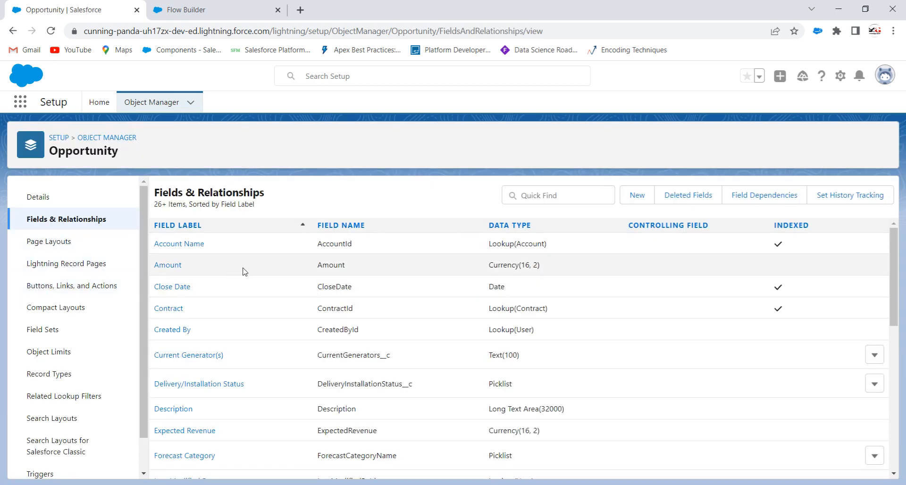
{"action": "scroll", "coordinate": [249, 267], "scroll_direction": "down", "scroll_amount": 3}
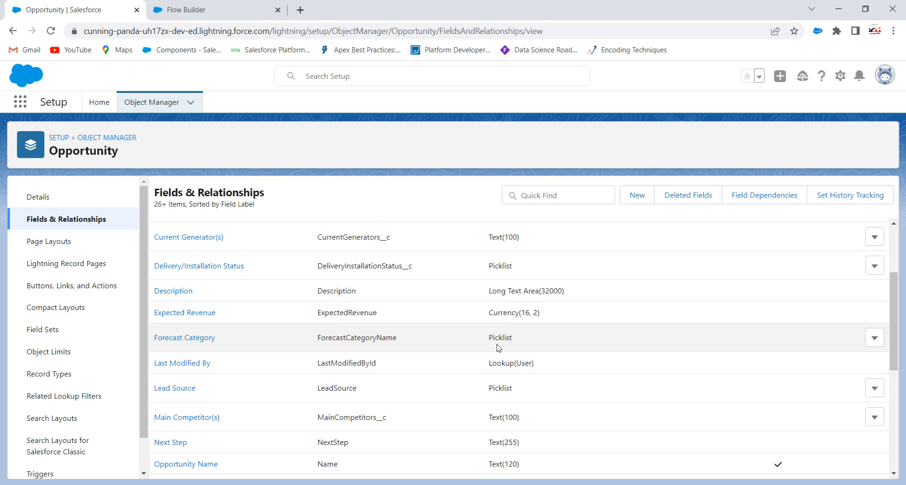
Step: Return to Flow Builder, add a Decision element below Start, and label it "Check forecast category"
{"action": "left_click", "coordinate": [186, 9]}
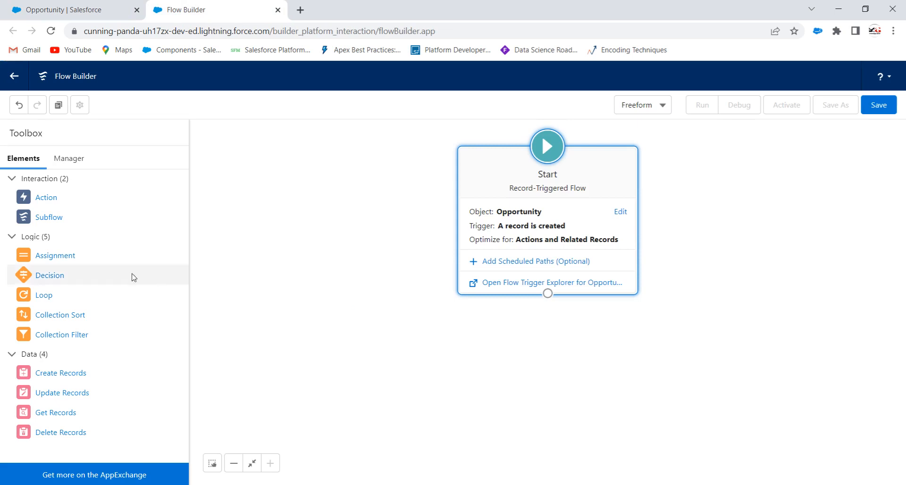
{"action": "left_click_drag", "start_coordinate": [47, 275], "coordinate": [534, 335]}
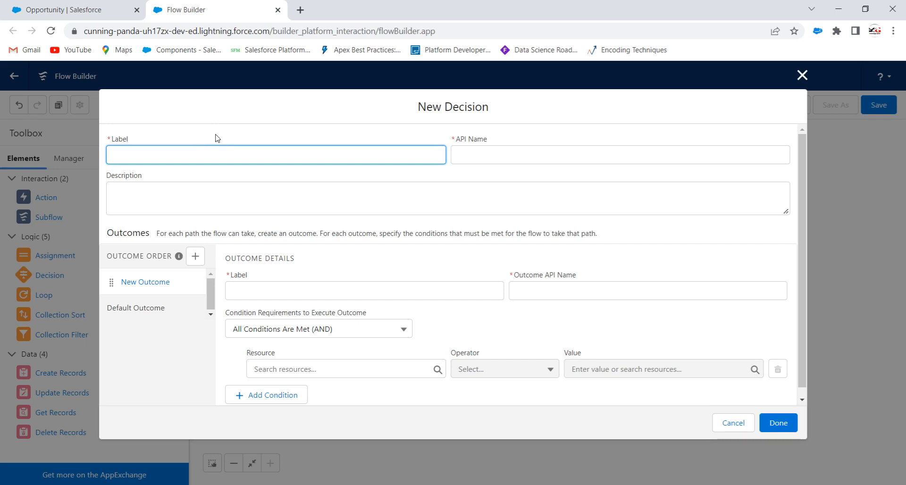
{"action": "type", "text": "If"}
{"action": "type", "text": " Foreca"}
{"action": "key", "text": "ctrl+BackSpace"}
{"action": "key", "text": "ctrl+BackSpace"}
{"action": "type", "text": "Chec"}
{"action": "type", "text": "k forecas"}
{"action": "type", "text": "t catego"}
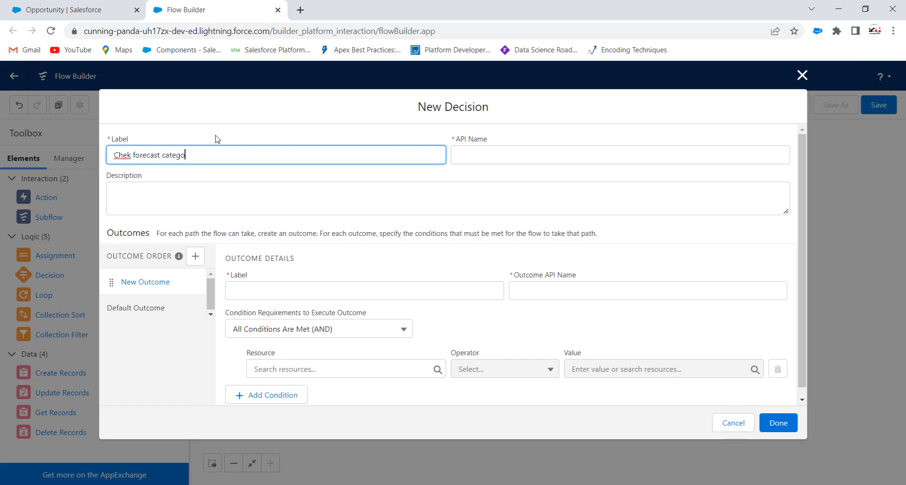
{"action": "type", "text": "ry"}
{"action": "left_click", "coordinate": [127, 155]}
{"action": "type", "text": "c"}
Step: Copy the decision's label and reuse "Check forecast category" as the new outcome's label
{"action": "triple_click", "coordinate": [188, 160]}
{"action": "key", "text": "ctrl+c"}
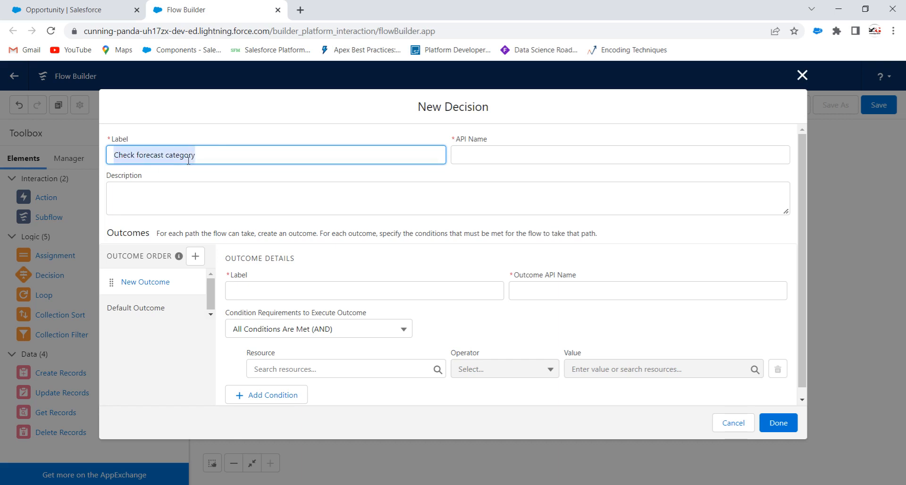
{"action": "left_click", "coordinate": [255, 103]}
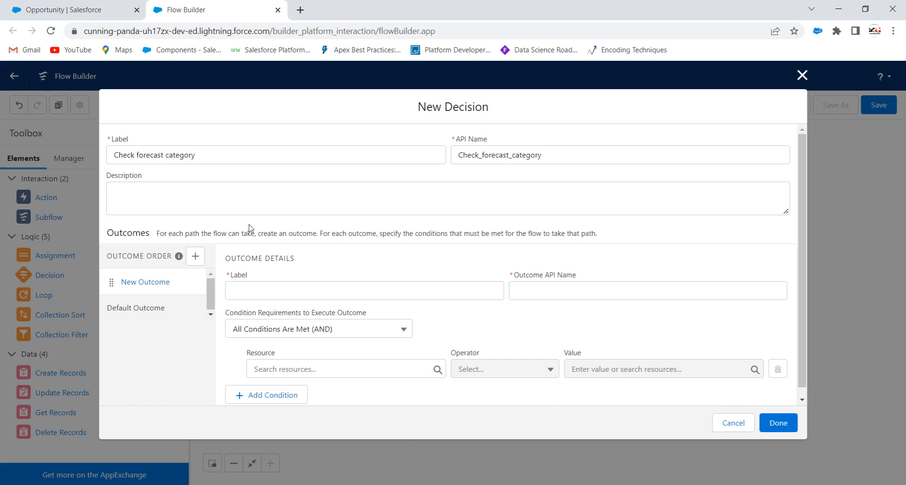
{"action": "left_click", "coordinate": [262, 290]}
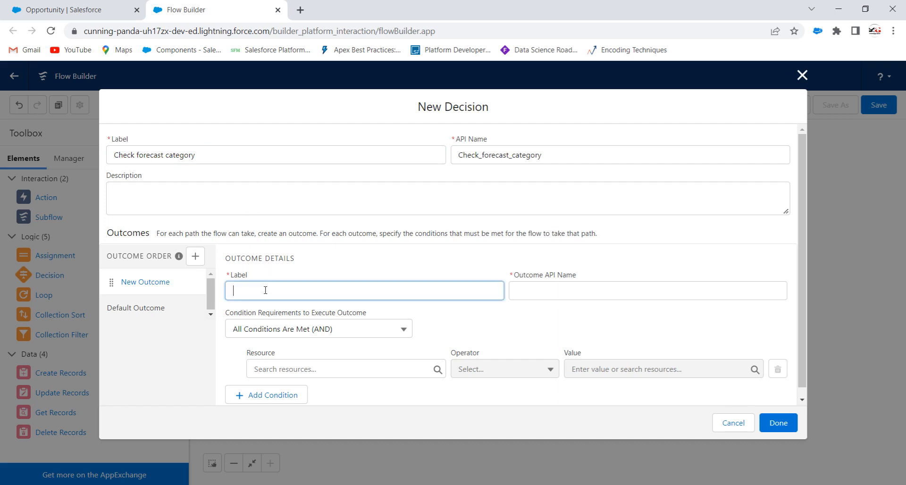
{"action": "key", "text": "ctrl+v"}
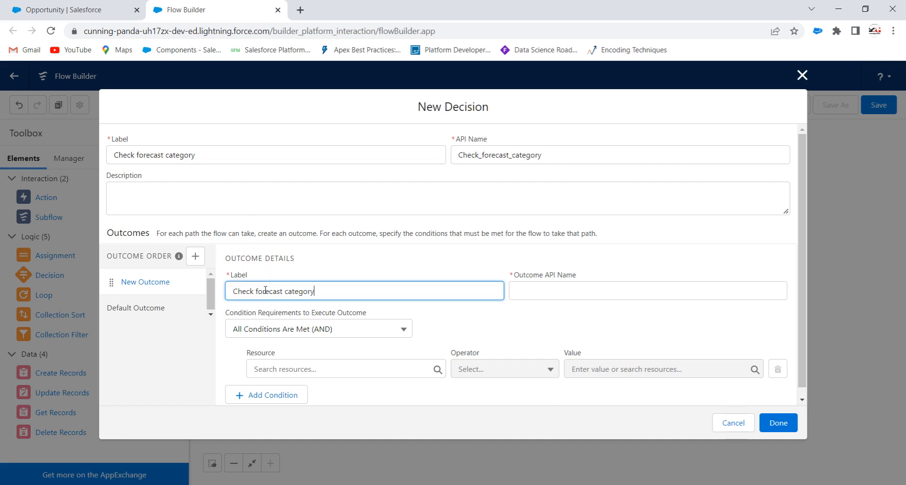
Step: Change the outcome's API name to Check_forecast_categor
{"action": "left_click", "coordinate": [355, 252]}
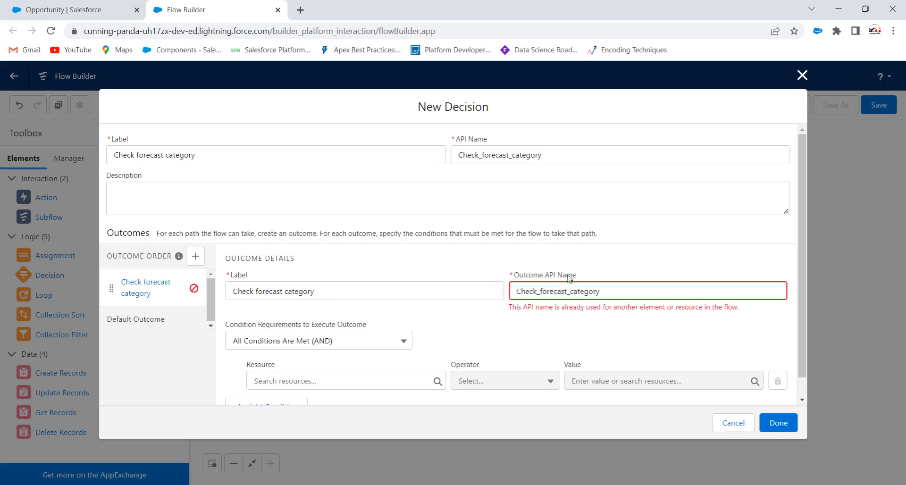
{"action": "left_click", "coordinate": [601, 290]}
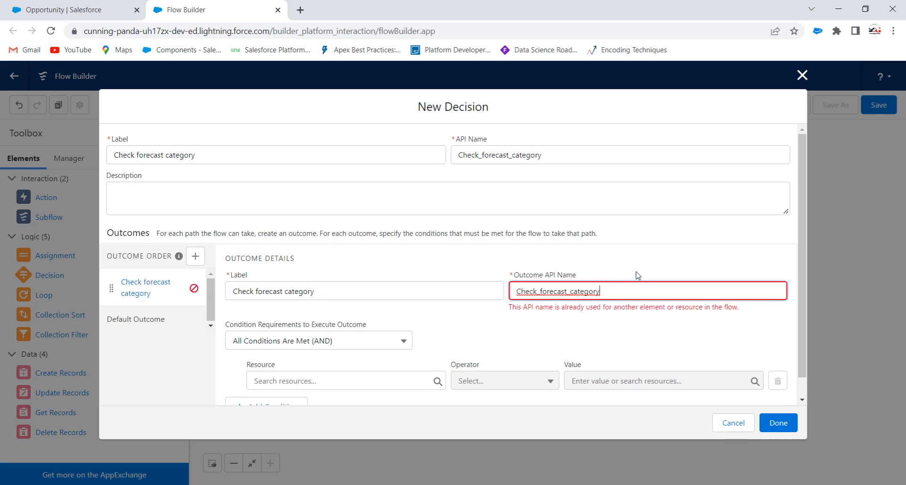
{"action": "key", "text": "BackSpace"}
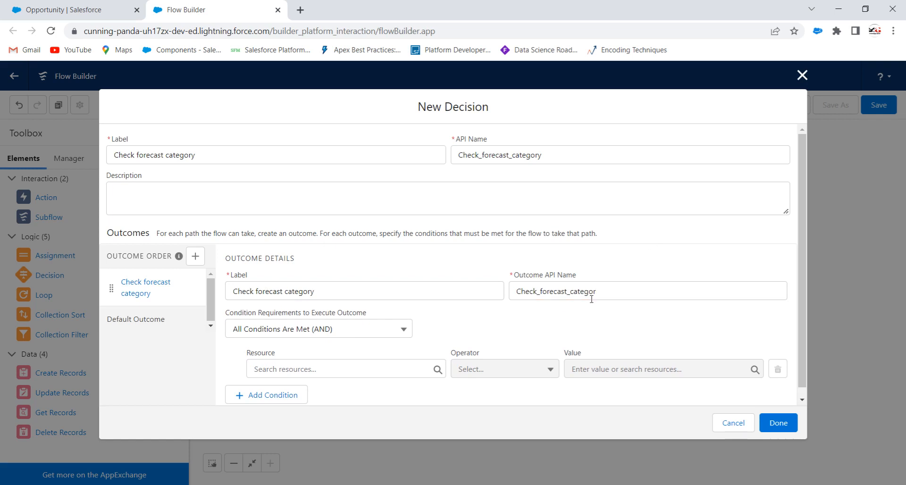
Step: Set the outcome condition's resource to the ForecastCategory field of the triggering $Record
{"action": "scroll", "coordinate": [418, 318], "scroll_direction": "down", "scroll_amount": 1}
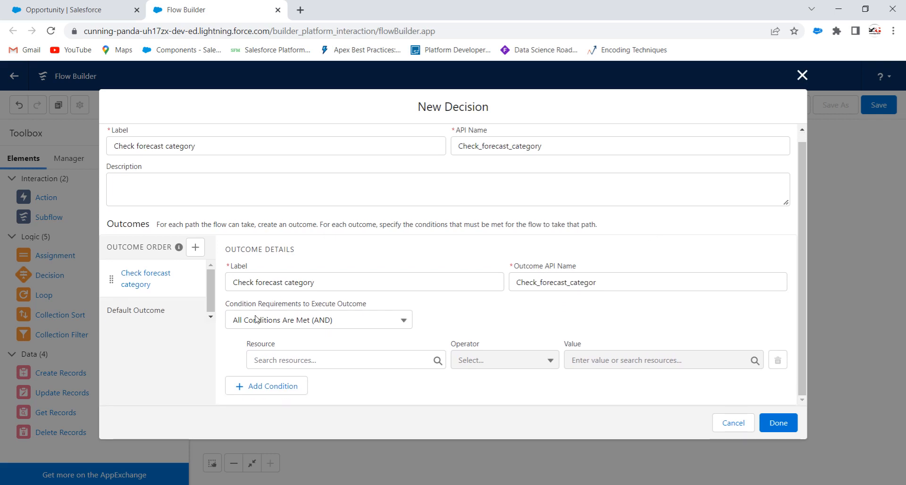
{"action": "left_click", "coordinate": [317, 361]}
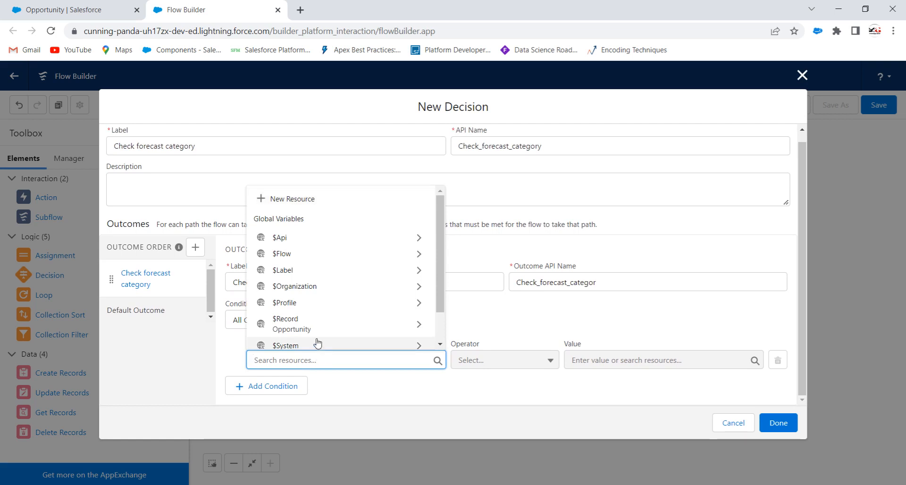
{"action": "scroll", "coordinate": [324, 266], "scroll_direction": "down", "scroll_amount": 1}
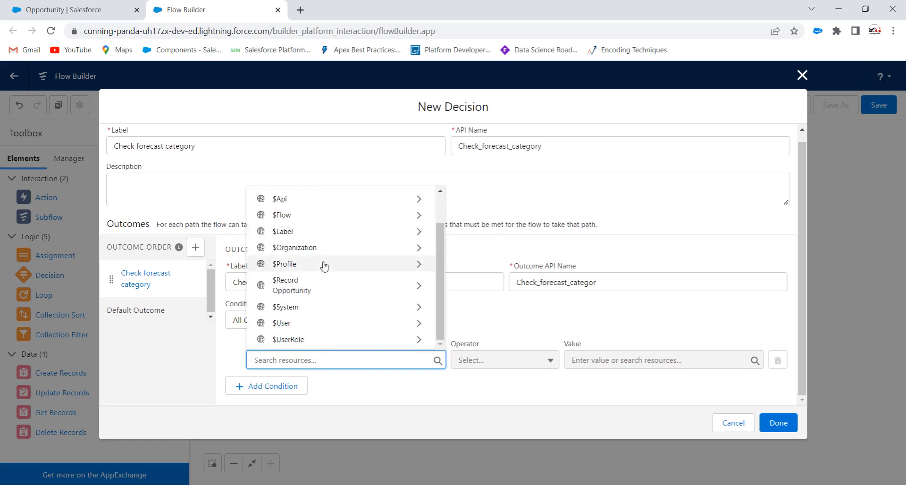
{"action": "left_click", "coordinate": [283, 283]}
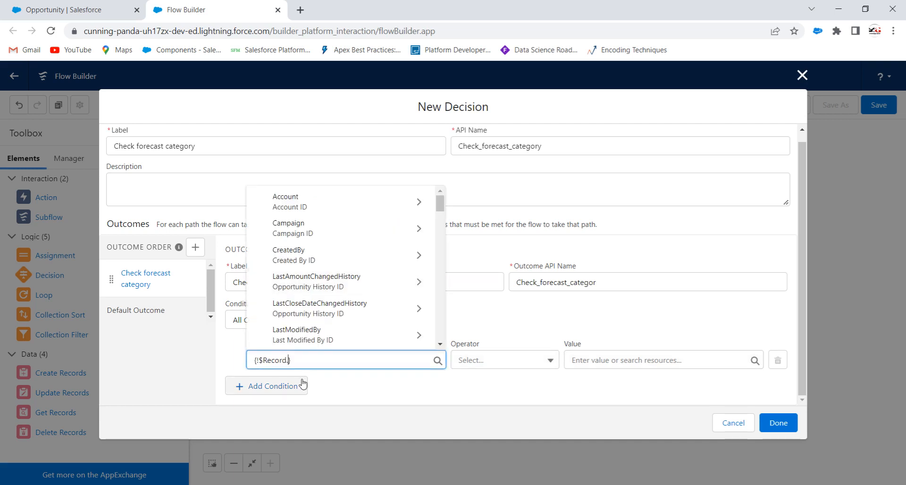
{"action": "type", "text": "fore"}
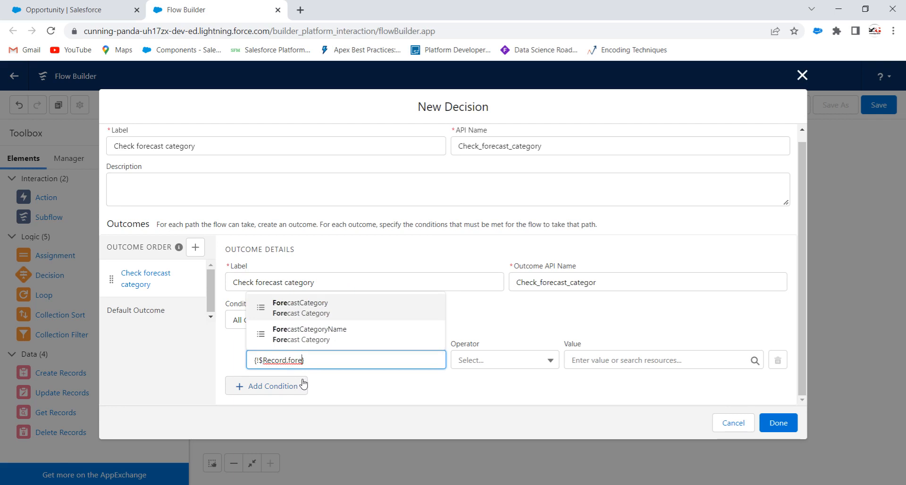
{"action": "left_click", "coordinate": [308, 311]}
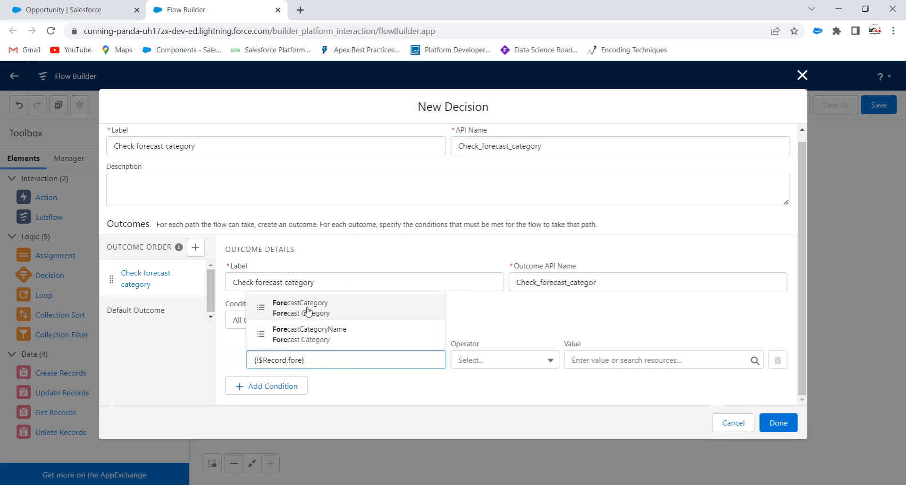
{"action": "left_click", "coordinate": [415, 376]}
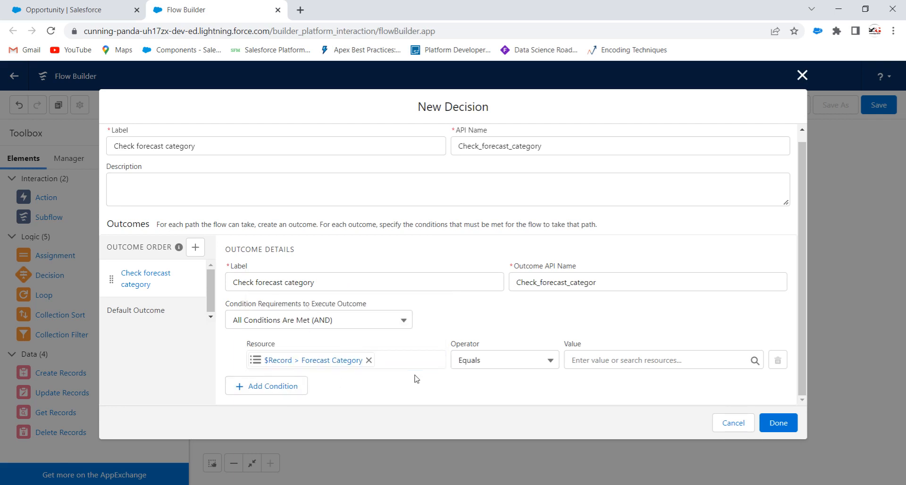
Step: Set the condition to Is Null with value $GlobalConstant.True, and connect Start to the completed decision
{"action": "left_click", "coordinate": [621, 361]}
{"action": "left_click", "coordinate": [497, 361]}
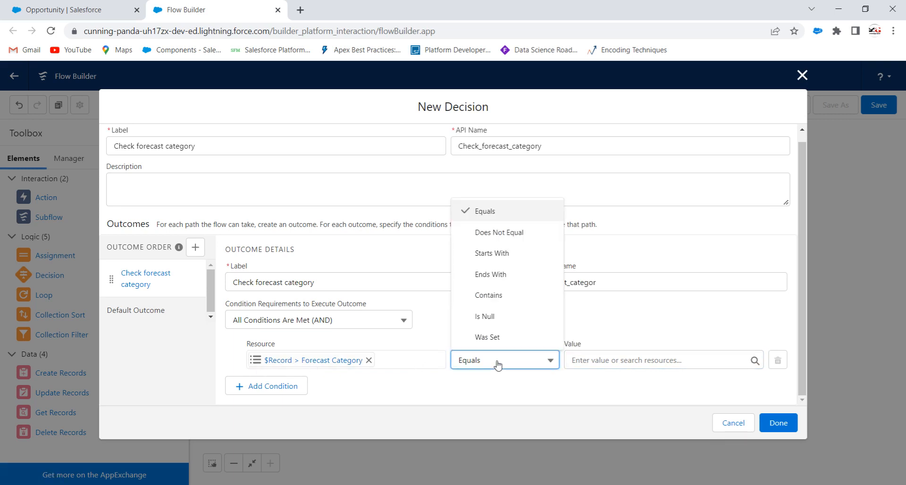
{"action": "left_click", "coordinate": [497, 323]}
{"action": "left_click", "coordinate": [624, 364]}
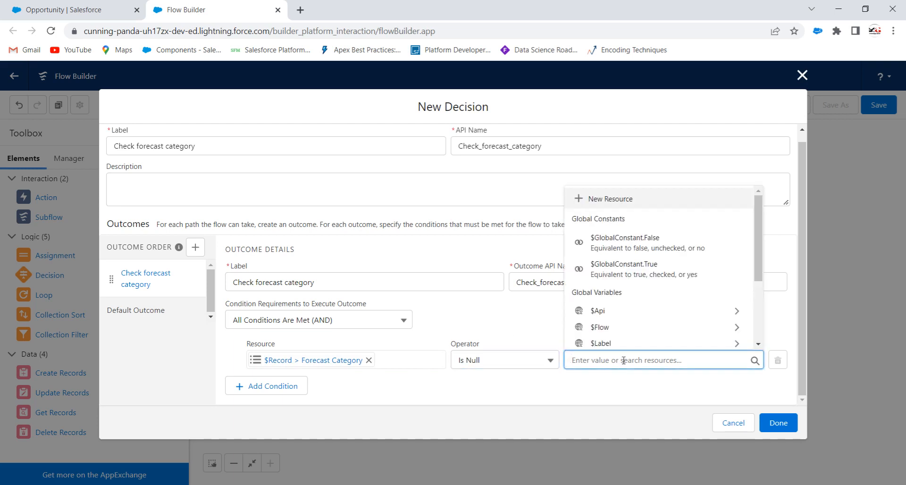
{"action": "left_click", "coordinate": [640, 268]}
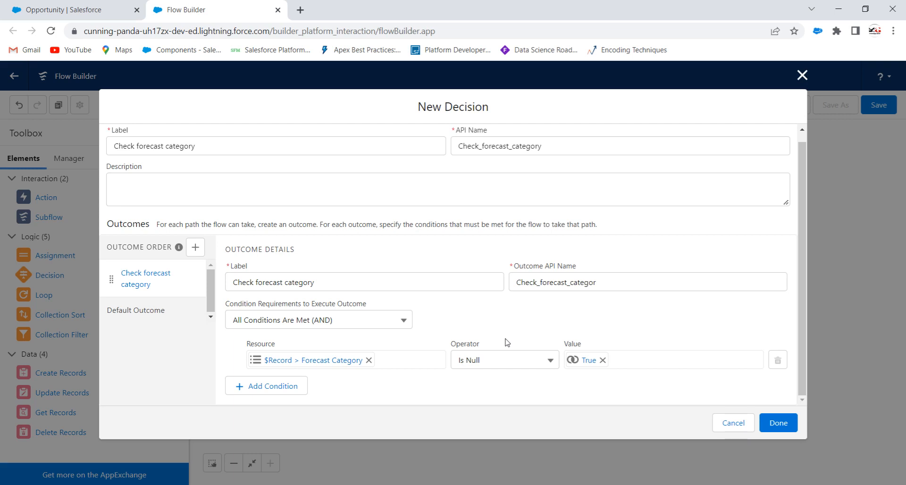
{"action": "left_click", "coordinate": [790, 425]}
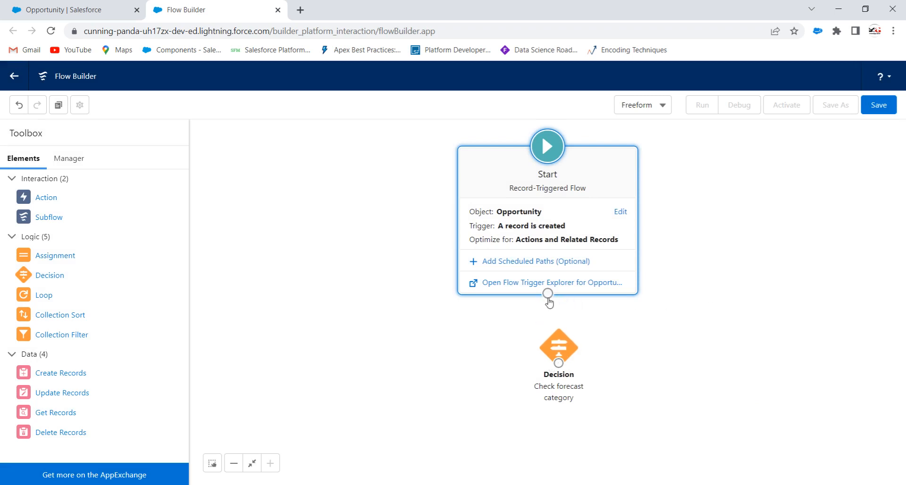
{"action": "left_click_drag", "start_coordinate": [547, 294], "coordinate": [560, 338]}
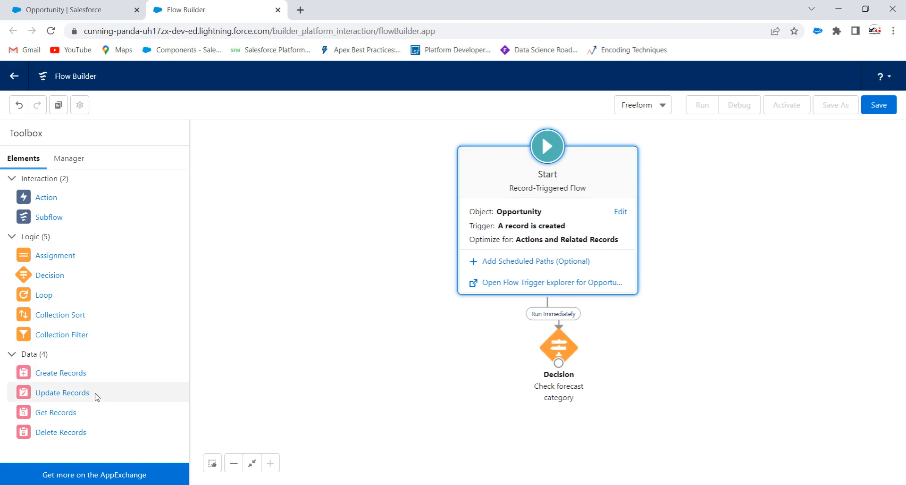
Step: Add an Update Records element to the right of the decision and label it "Update forecast category"
{"action": "left_click_drag", "start_coordinate": [70, 398], "coordinate": [684, 353]}
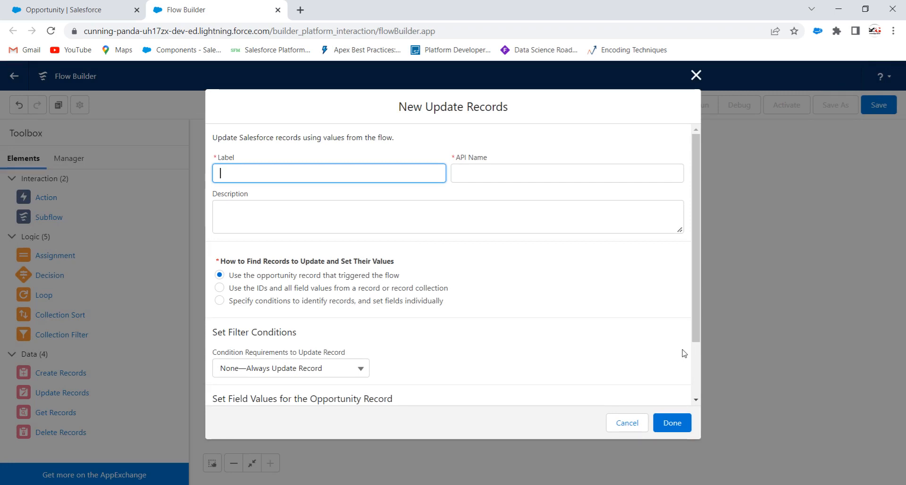
{"action": "type", "text": "Update forecastcate"}
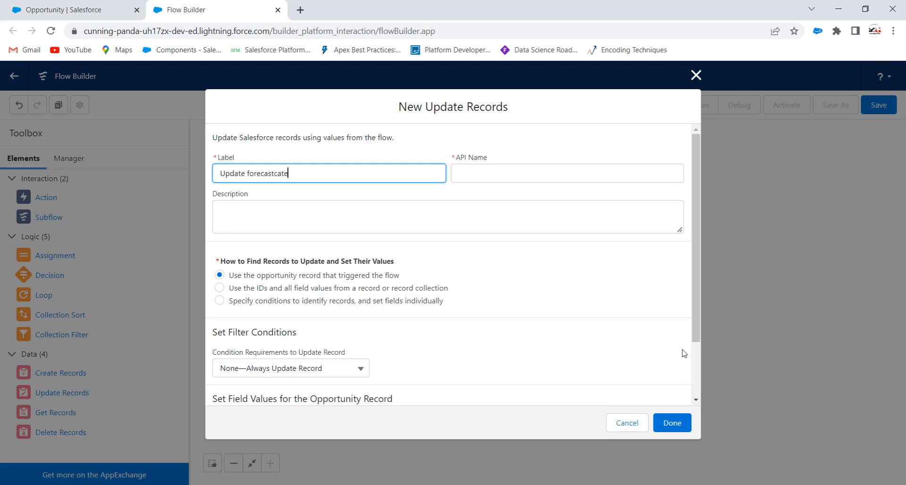
{"action": "type", "text": "gory"}
{"action": "left_click", "coordinate": [557, 304]}
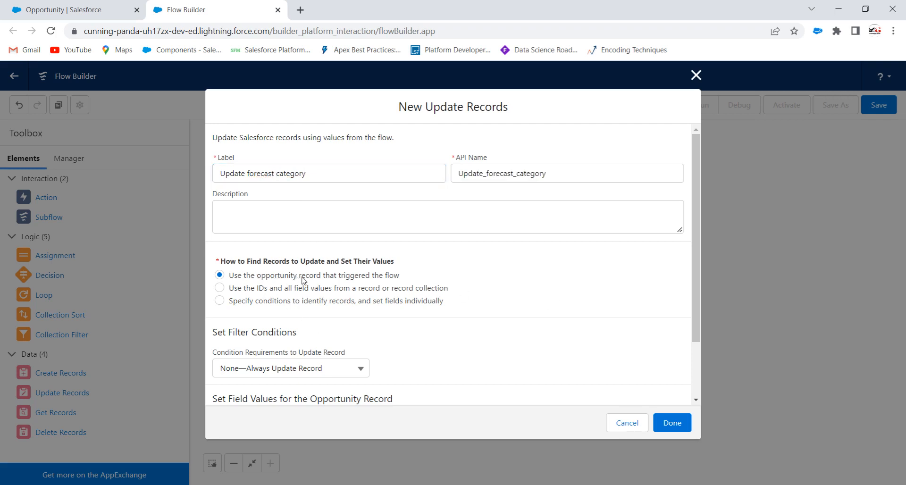
Step: Have the Update Records element set ForecastCategoryName to Best Case on the triggering opportunity, and complete the element
{"action": "scroll", "coordinate": [503, 275], "scroll_direction": "down", "scroll_amount": 2}
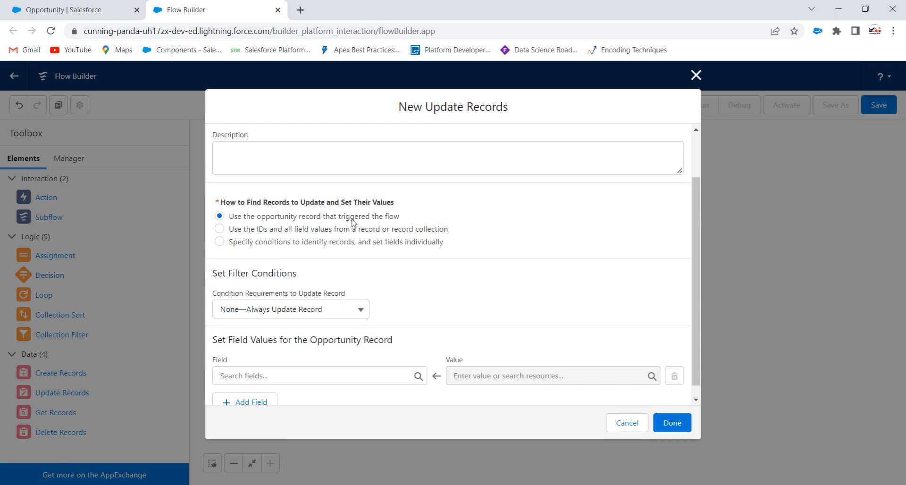
{"action": "scroll", "coordinate": [392, 252], "scroll_direction": "down", "scroll_amount": 1}
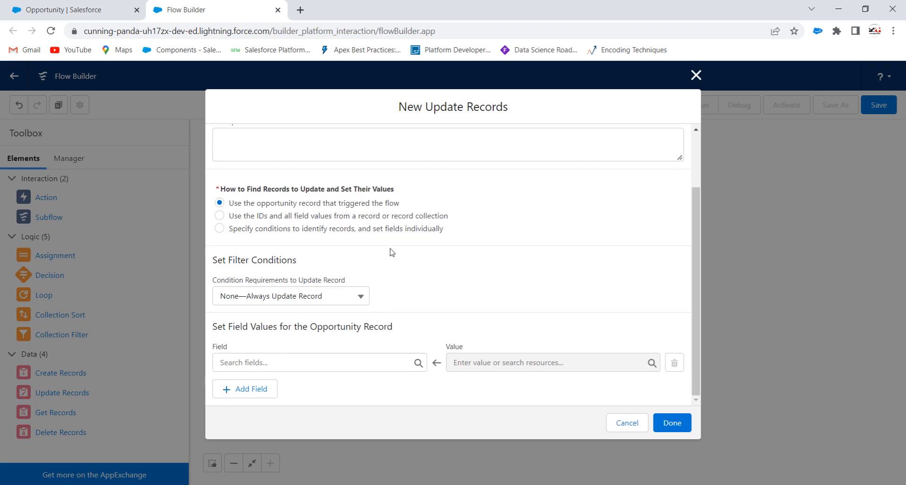
{"action": "left_click", "coordinate": [272, 363]}
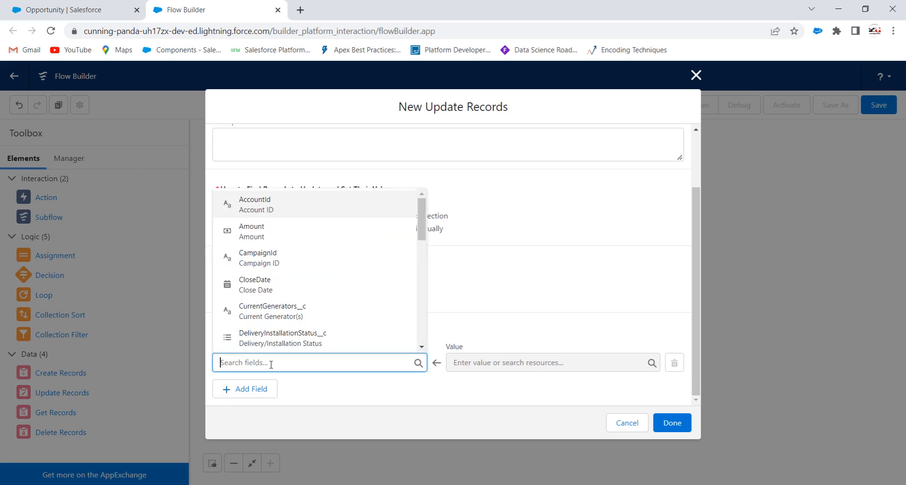
{"action": "type", "text": "forecast"}
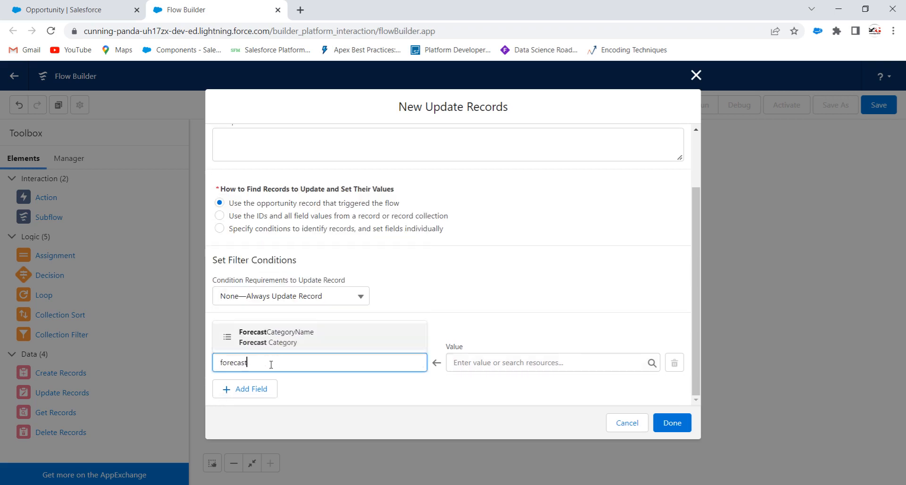
{"action": "key", "text": "Return"}
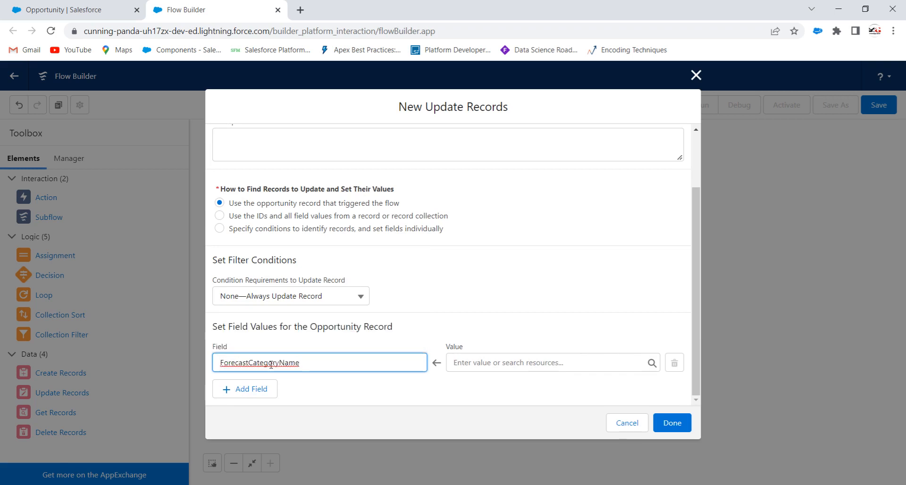
{"action": "left_click", "coordinate": [582, 362]}
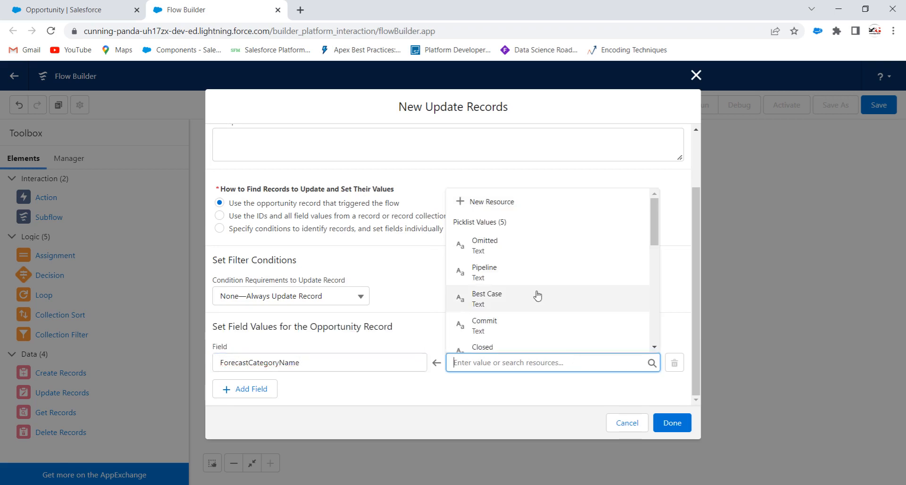
{"action": "scroll", "coordinate": [505, 261], "scroll_direction": "down", "scroll_amount": 5}
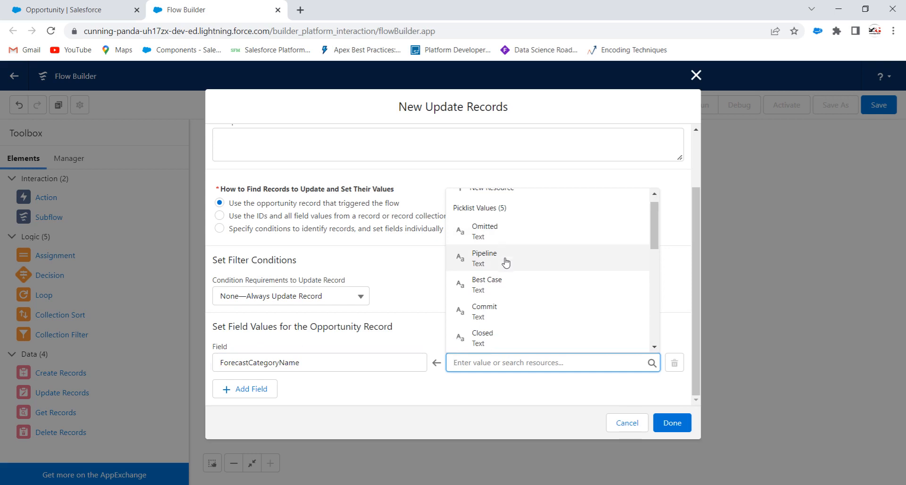
{"action": "scroll", "coordinate": [519, 281], "scroll_direction": "up", "scroll_amount": 5}
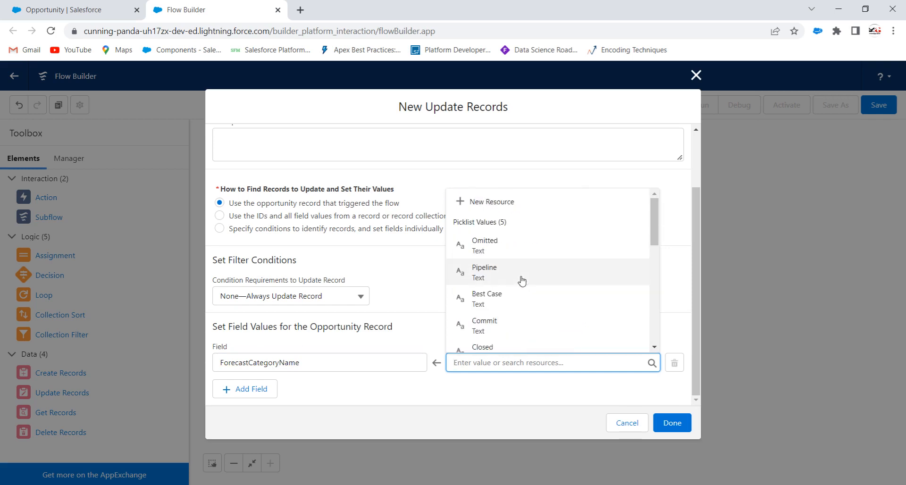
{"action": "left_click", "coordinate": [505, 300]}
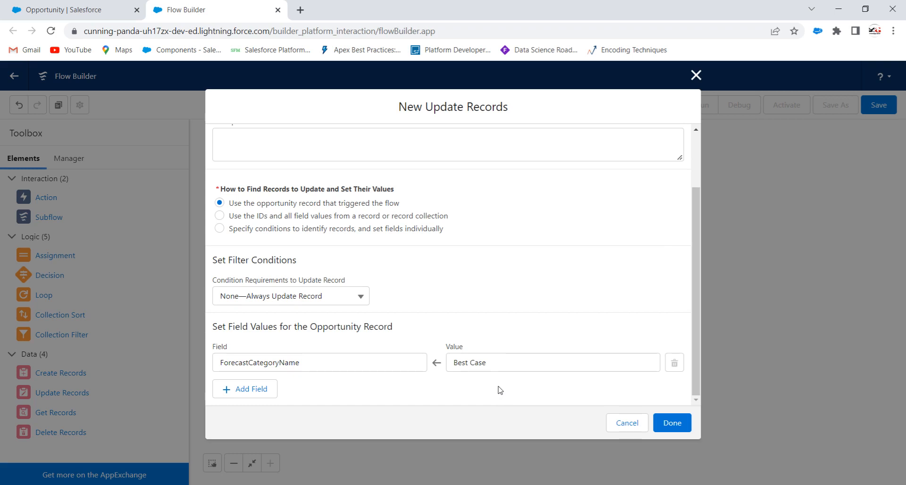
{"action": "left_click", "coordinate": [670, 424]}
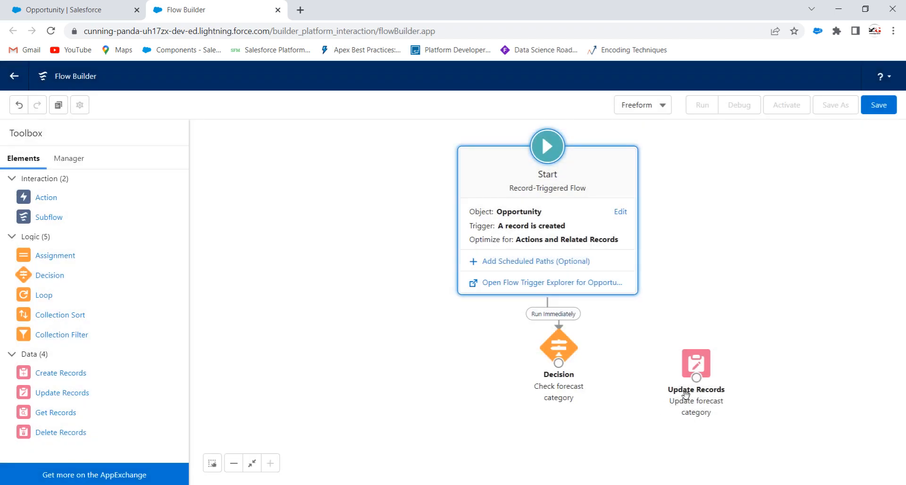
Step: Connect the decision to Update Records through the "Check forecast category" outcome, and move Update Records farther right, level with the decision
{"action": "left_click_drag", "start_coordinate": [558, 362], "coordinate": [696, 363]}
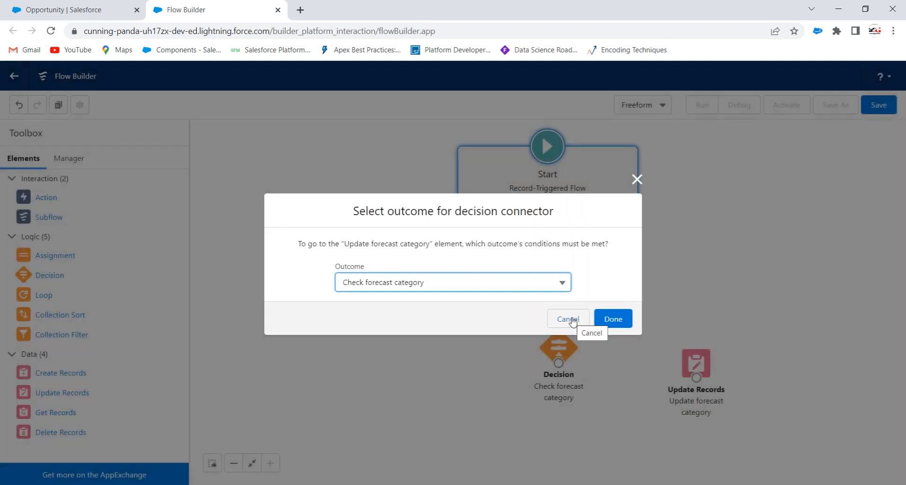
{"action": "left_click", "coordinate": [402, 287]}
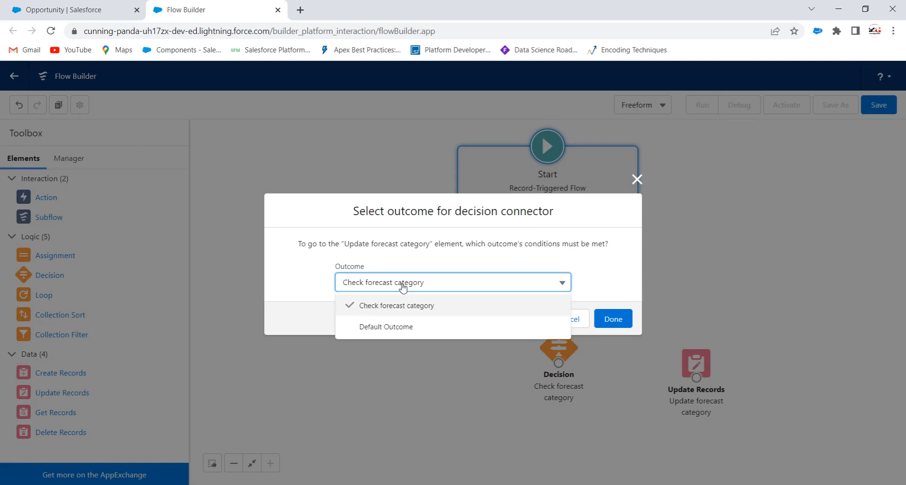
{"action": "left_click", "coordinate": [404, 305]}
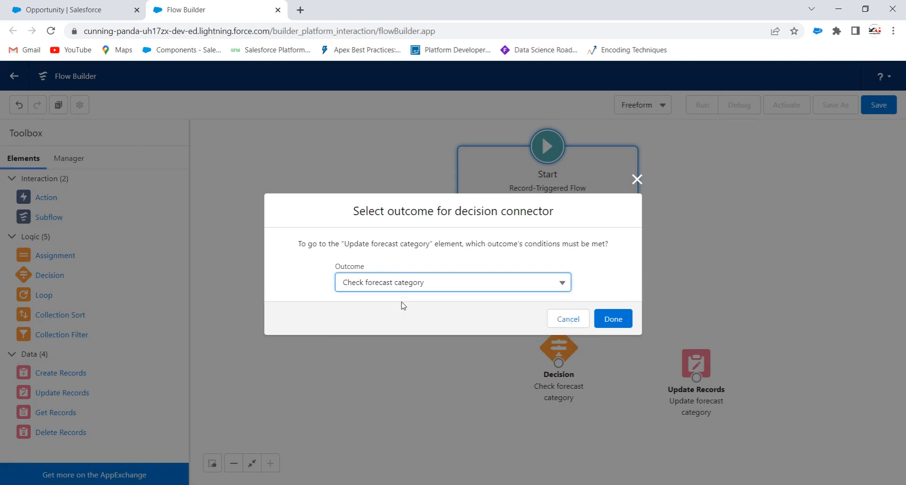
{"action": "left_click", "coordinate": [627, 321]}
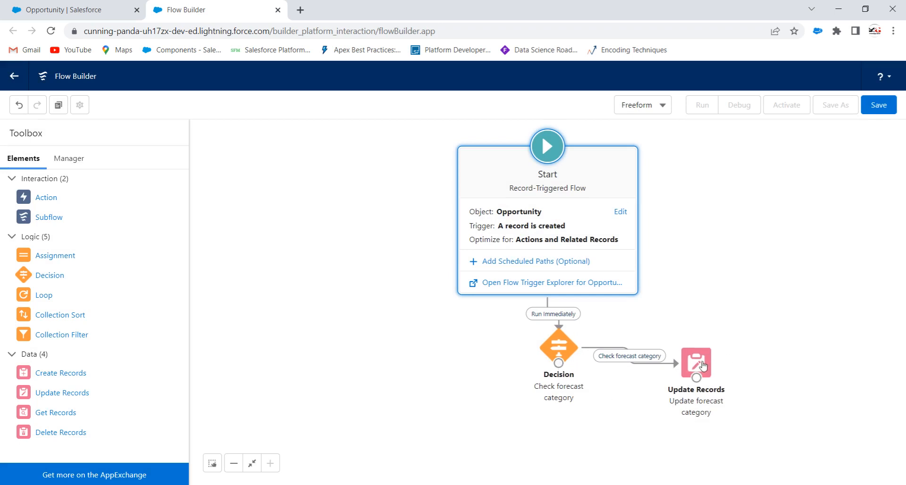
{"action": "left_click_drag", "start_coordinate": [703, 366], "coordinate": [780, 348]}
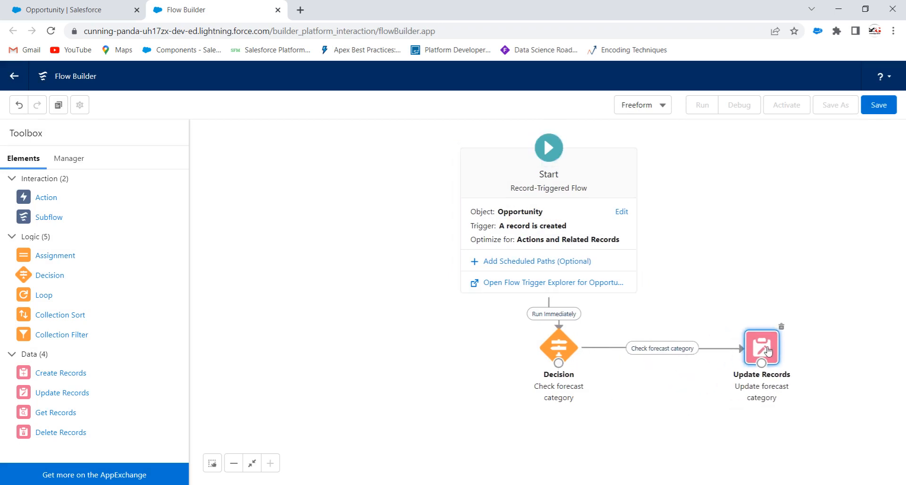
Step: Review the outcome label and condition of the Check forecast category decision, and close it without changes
{"action": "double_click", "coordinate": [559, 347]}
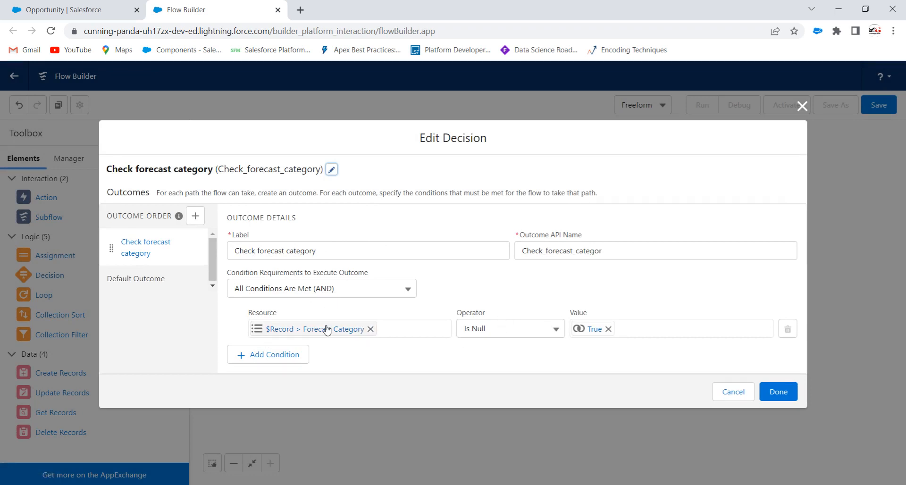
{"action": "left_click_drag", "start_coordinate": [318, 251], "coordinate": [229, 251]}
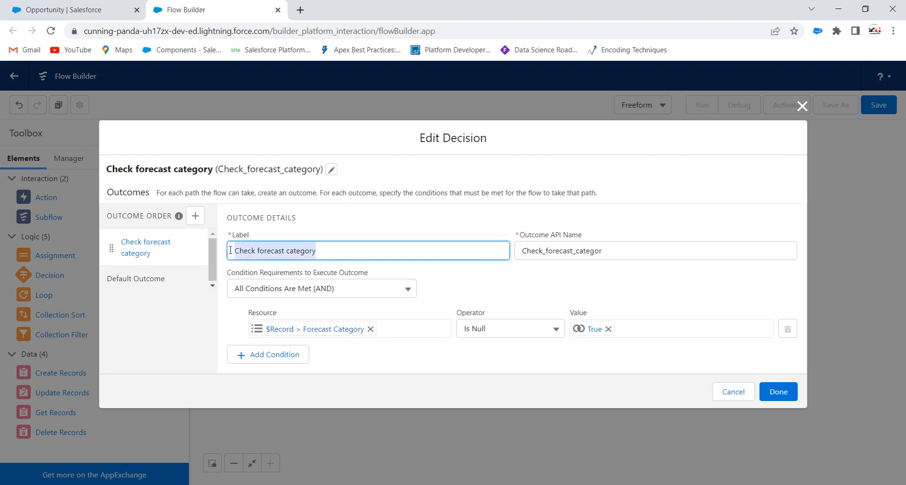
{"action": "left_click", "coordinate": [770, 395]}
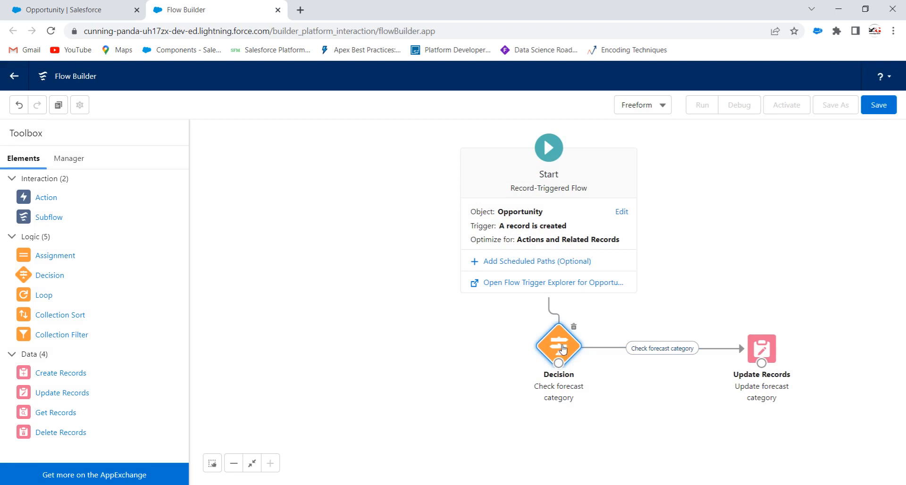
{"action": "double_click", "coordinate": [562, 349]}
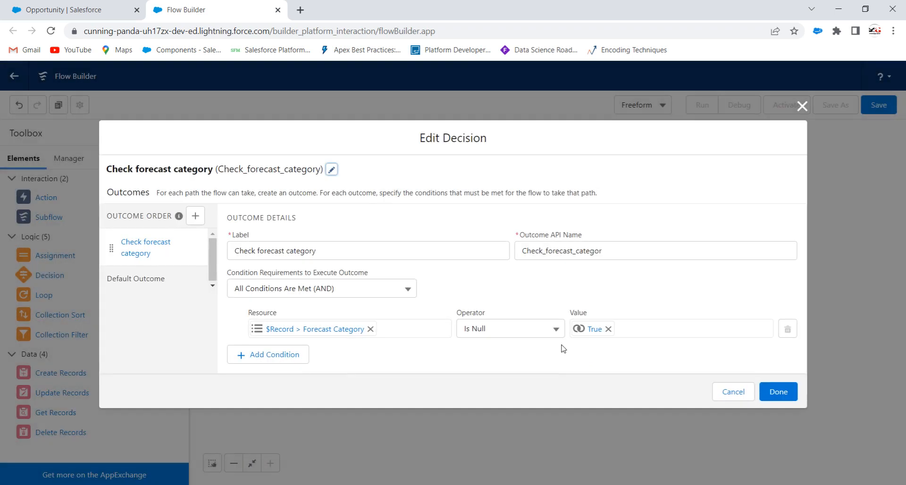
{"action": "left_click", "coordinate": [802, 107]}
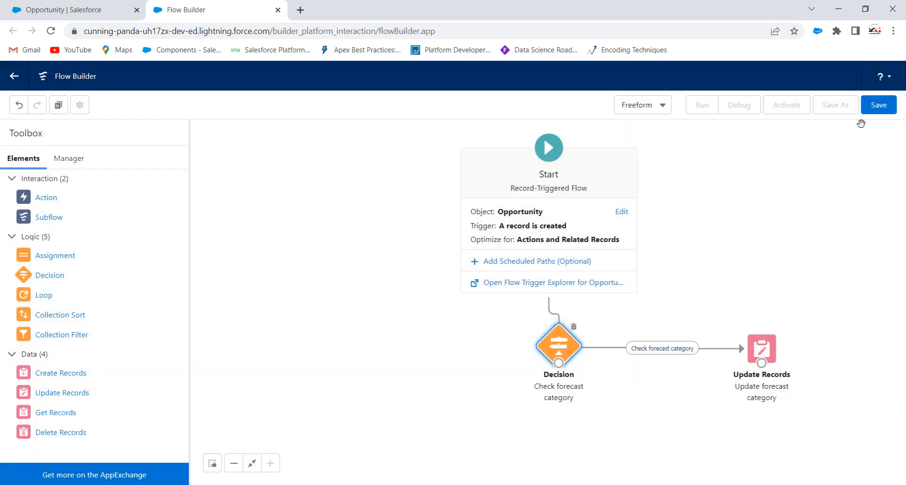
Step: Save the flow with the label "Update Opp Forecast Category" and its matching API name, and activate it
{"action": "left_click", "coordinate": [878, 106]}
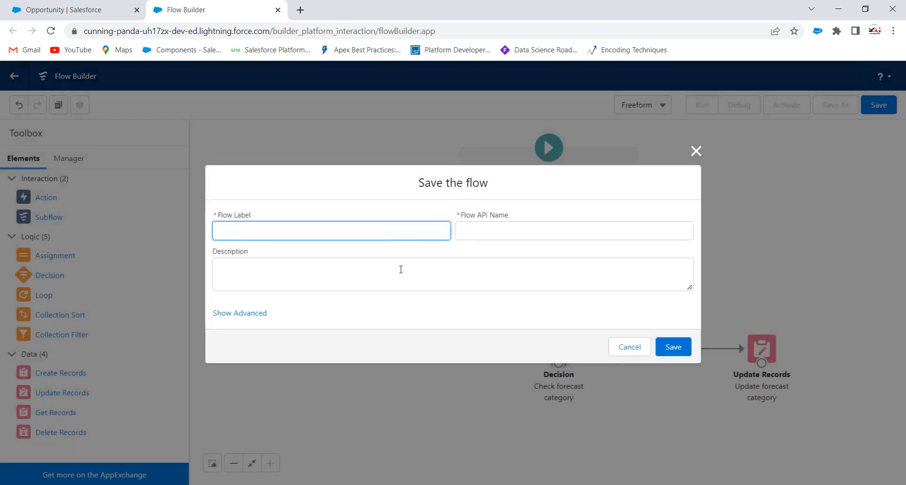
{"action": "type", "text": "Update Opp Forecast"}
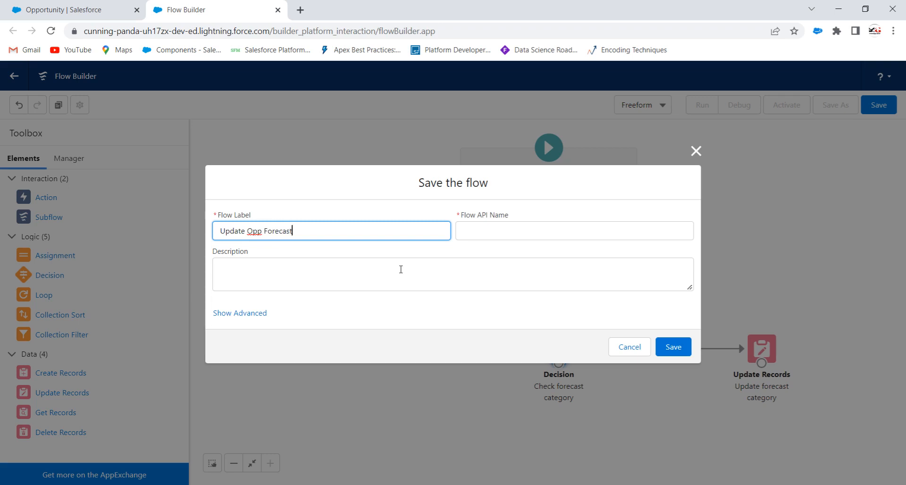
{"action": "type", "text": " Category"}
{"action": "left_click", "coordinate": [362, 186]}
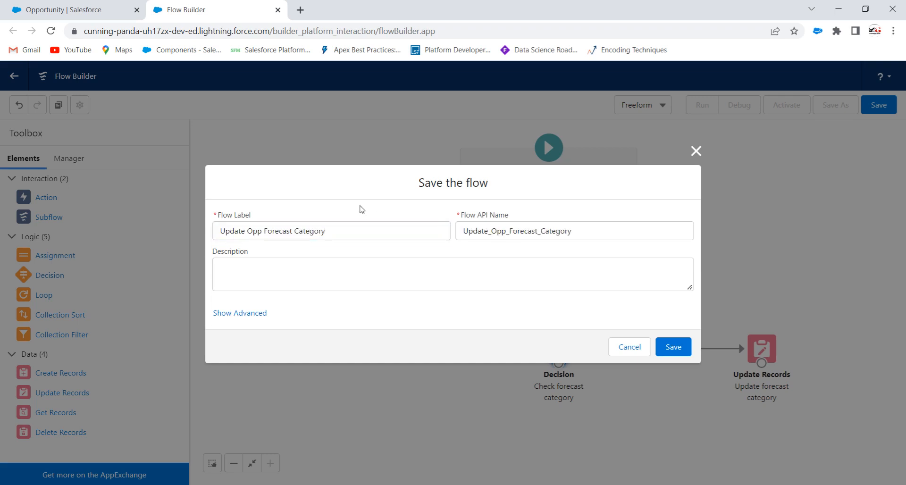
{"action": "left_click", "coordinate": [674, 347]}
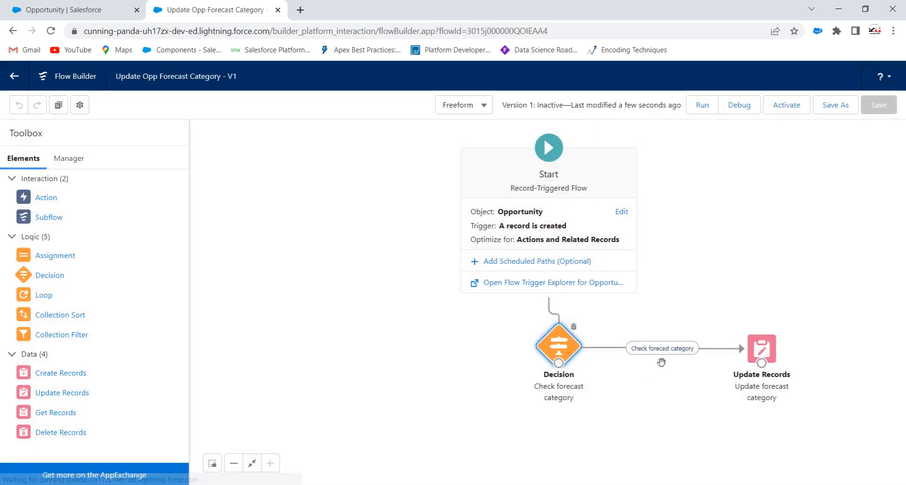
{"action": "left_click", "coordinate": [793, 110]}
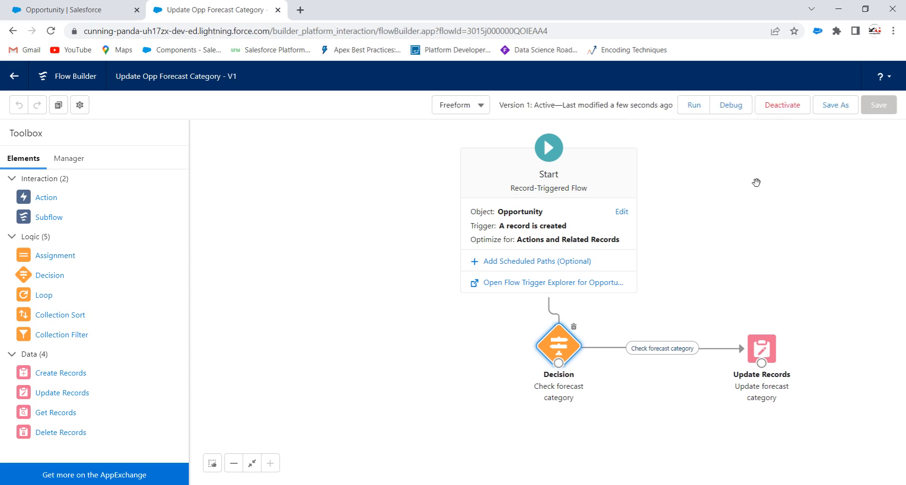
Step: Return to the Salesforce Setup browser tab, search the apps and items for "oppo", and open the Opportunities list
{"action": "left_click", "coordinate": [49, 3]}
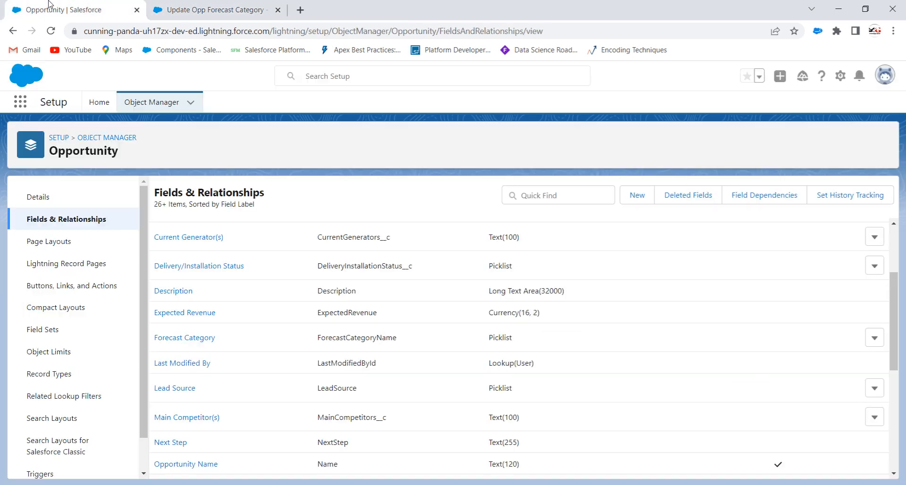
{"action": "left_click", "coordinate": [22, 102]}
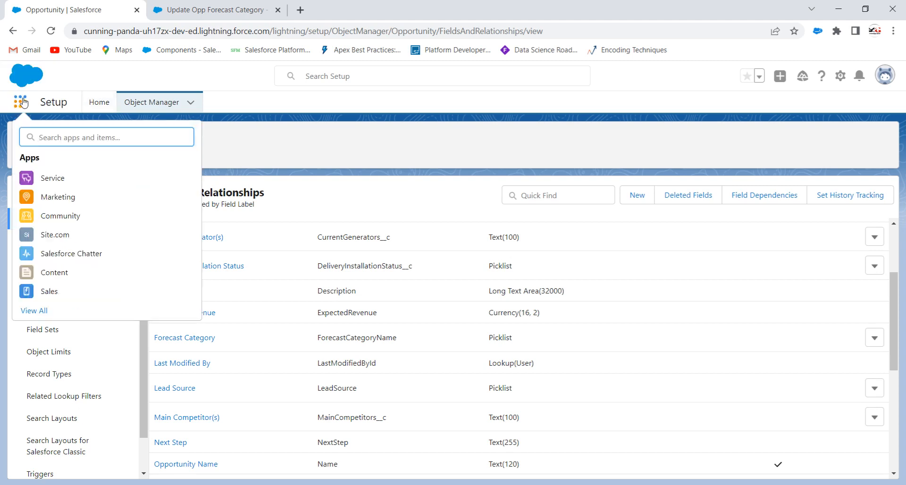
{"action": "type", "text": "oppo"}
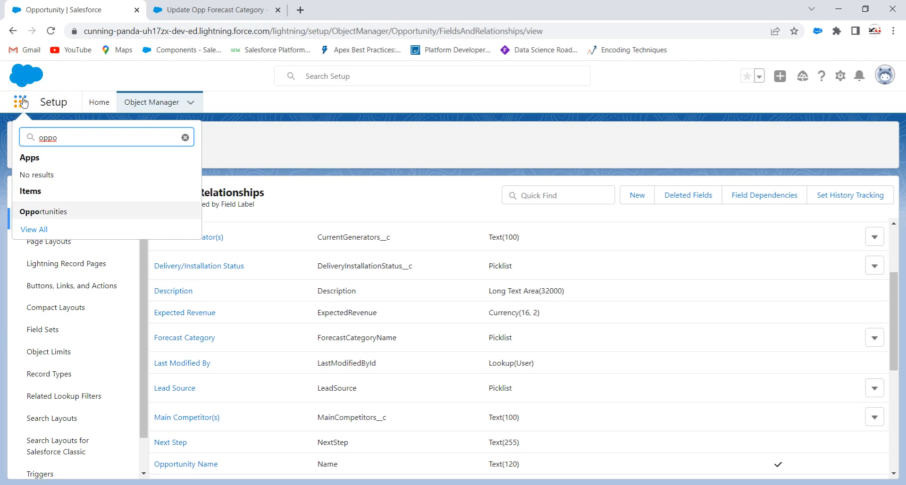
{"action": "left_click", "coordinate": [66, 211]}
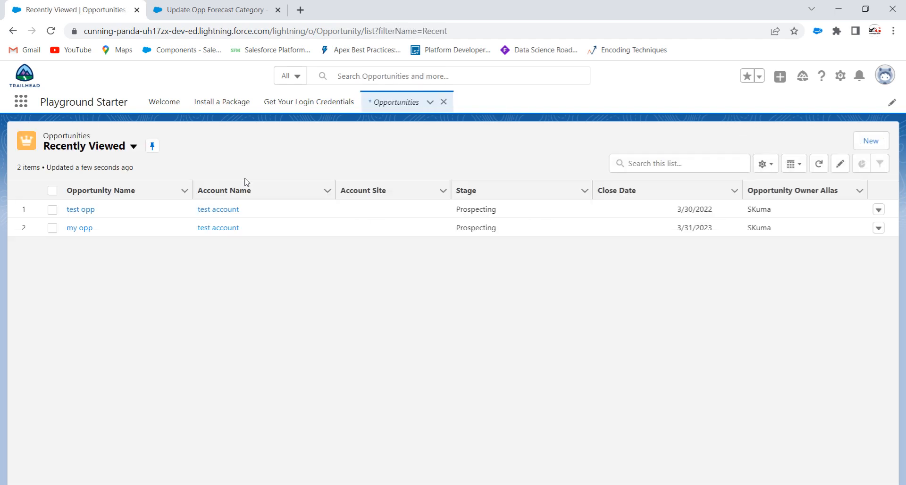
Step: Start a new opportunity named "new opportunity" and set its stage to Prospecting
{"action": "left_click", "coordinate": [870, 139]}
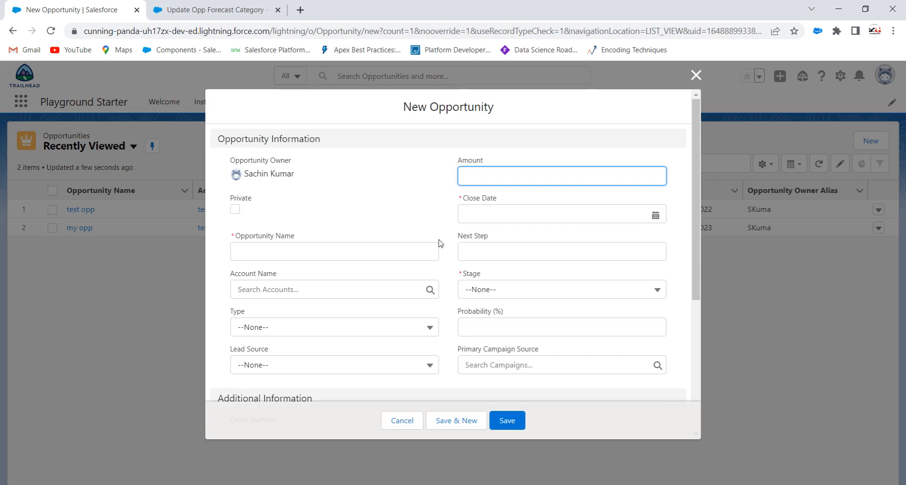
{"action": "left_click", "coordinate": [284, 246]}
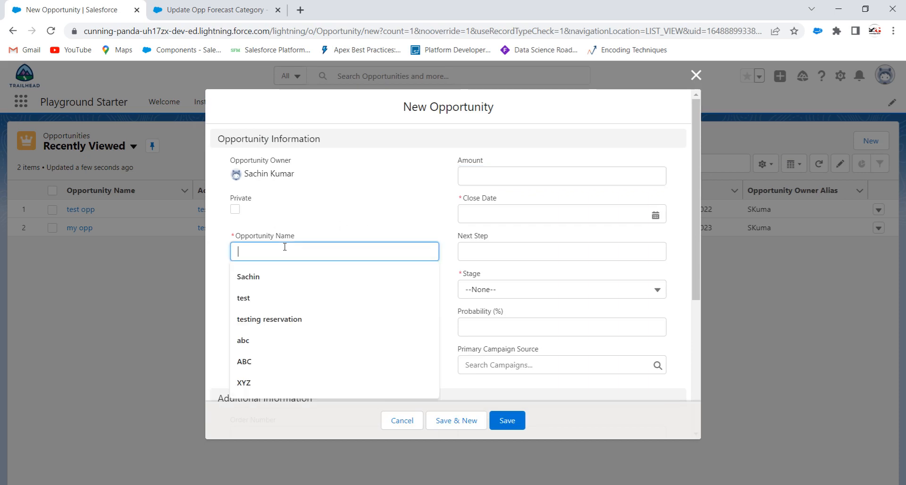
{"action": "type", "text": "new opp"}
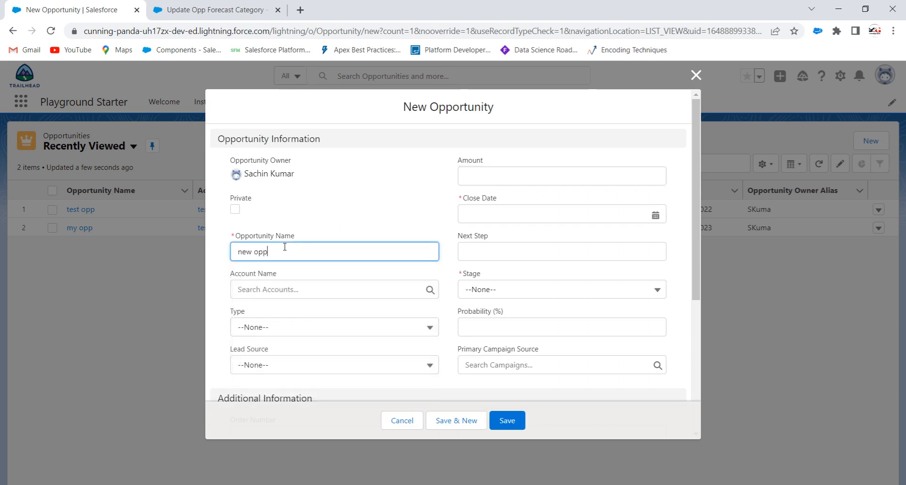
{"action": "type", "text": "ortunity"}
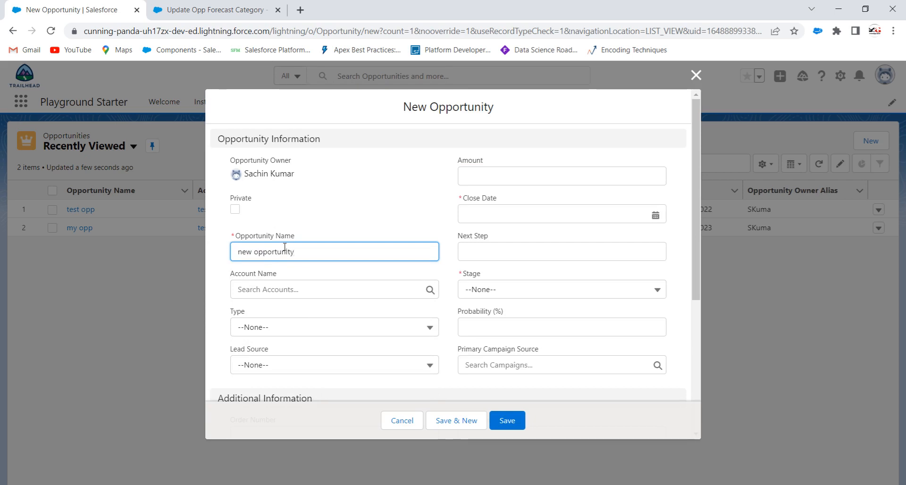
{"action": "left_click", "coordinate": [325, 209]}
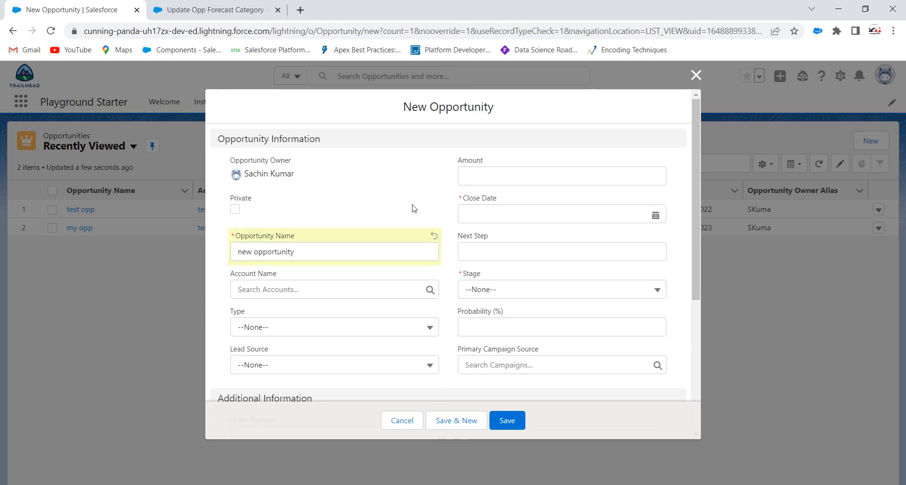
{"action": "left_click", "coordinate": [519, 291]}
{"action": "left_click", "coordinate": [505, 335]}
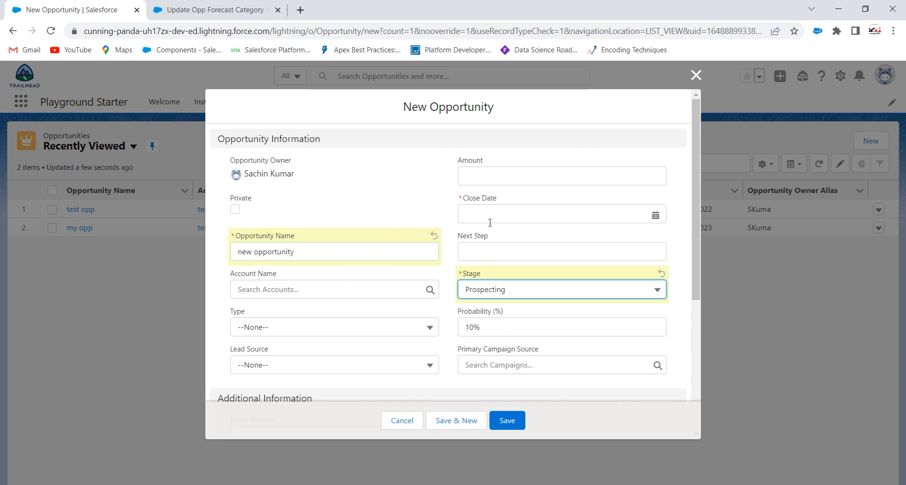
Step: Set the new opportunity's close date to 4/4/2023
{"action": "left_click", "coordinate": [572, 219]}
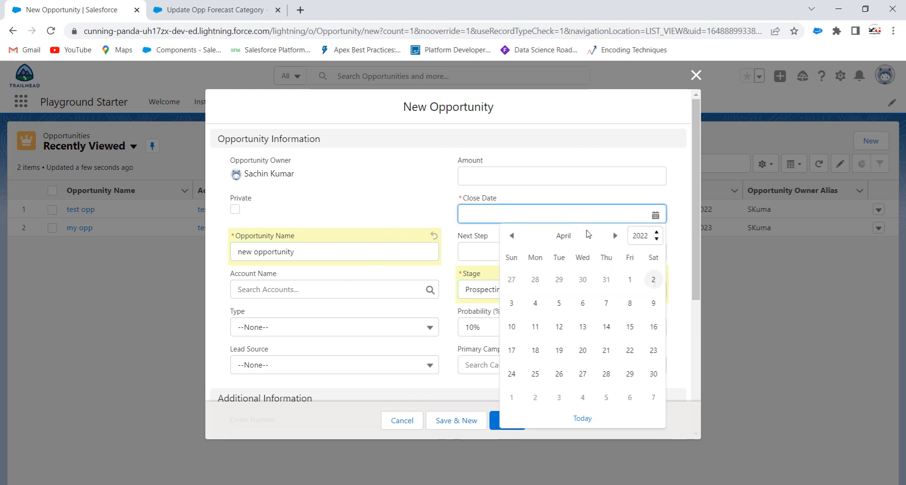
{"action": "left_click", "coordinate": [659, 241]}
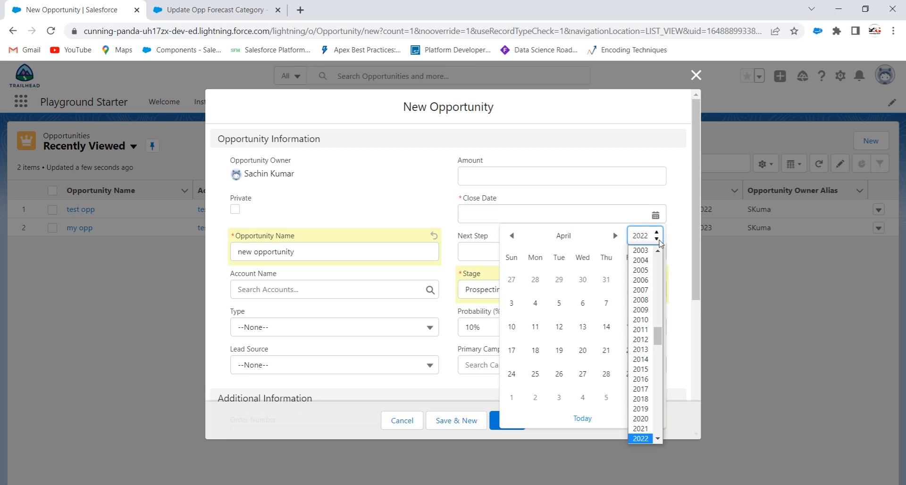
{"action": "scroll", "coordinate": [648, 366], "scroll_direction": "down", "scroll_amount": 4}
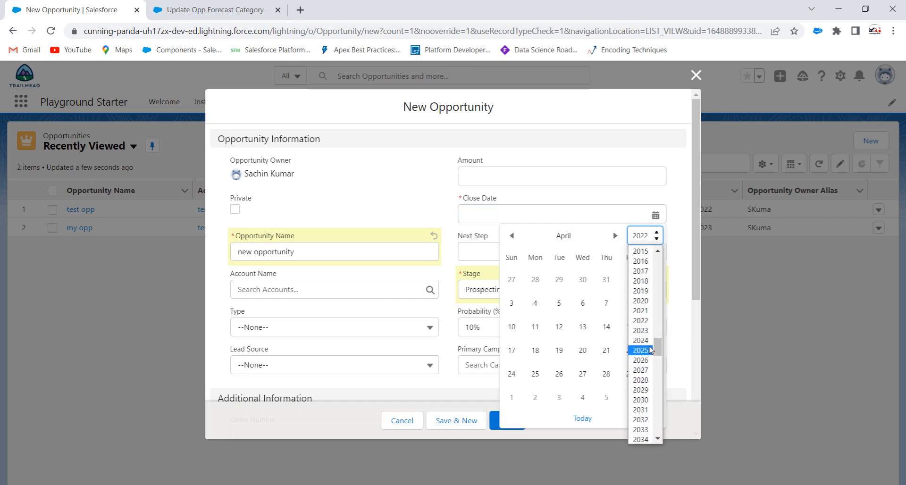
{"action": "left_click", "coordinate": [644, 333]}
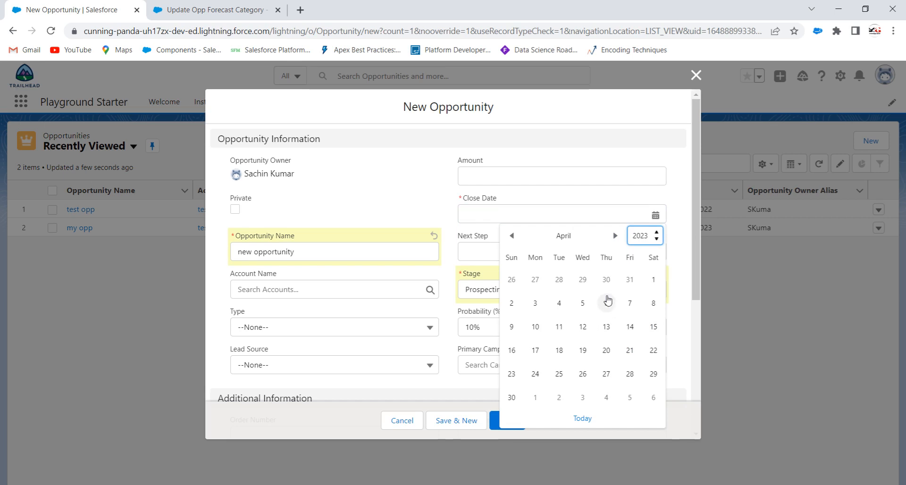
{"action": "left_click", "coordinate": [559, 304]}
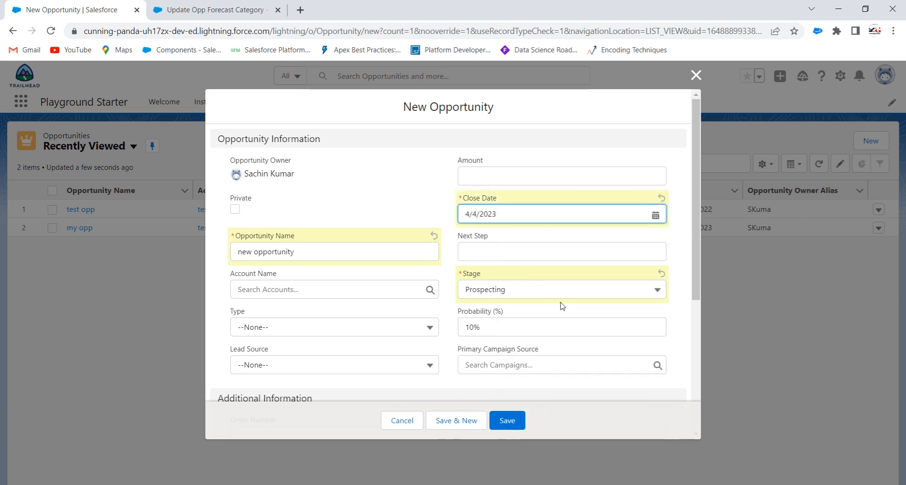
Step: Look through all sections of the New Opportunity form for a forecast category field
{"action": "scroll", "coordinate": [561, 290], "scroll_direction": "down", "scroll_amount": 1}
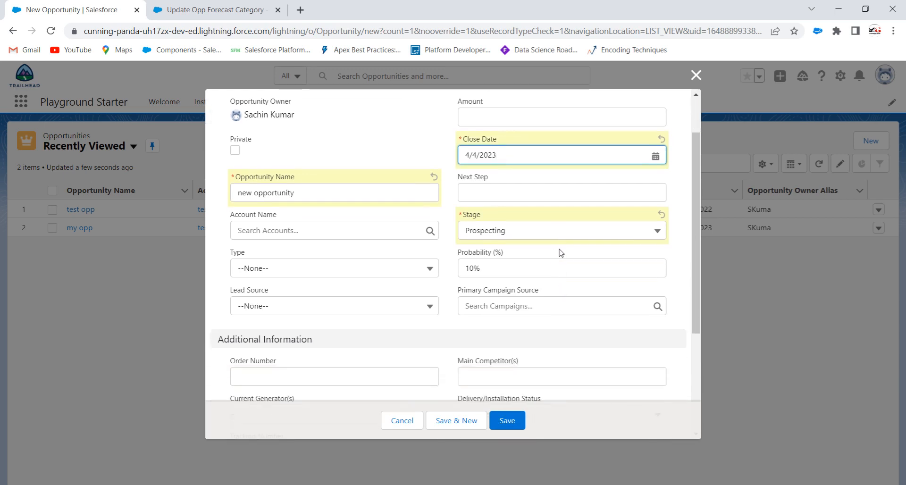
{"action": "scroll", "coordinate": [548, 250], "scroll_direction": "down", "scroll_amount": 1}
{"action": "scroll", "coordinate": [340, 255], "scroll_direction": "down", "scroll_amount": 2}
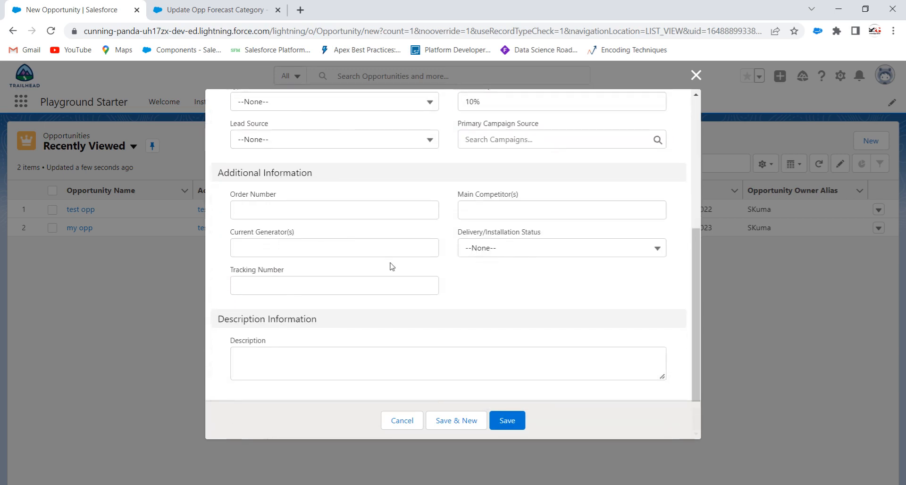
{"action": "scroll", "coordinate": [395, 269], "scroll_direction": "up", "scroll_amount": 2}
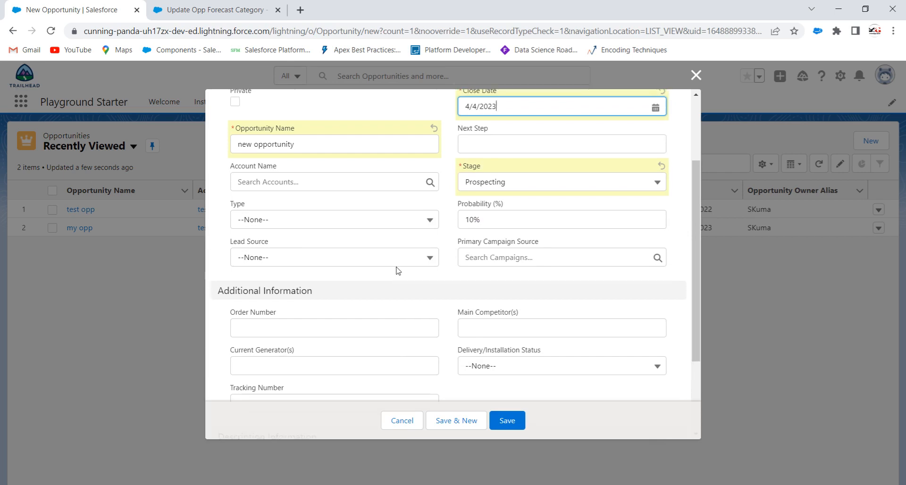
{"action": "scroll", "coordinate": [398, 270], "scroll_direction": "up", "scroll_amount": 2}
{"action": "scroll", "coordinate": [397, 270], "scroll_direction": "up", "scroll_amount": 1}
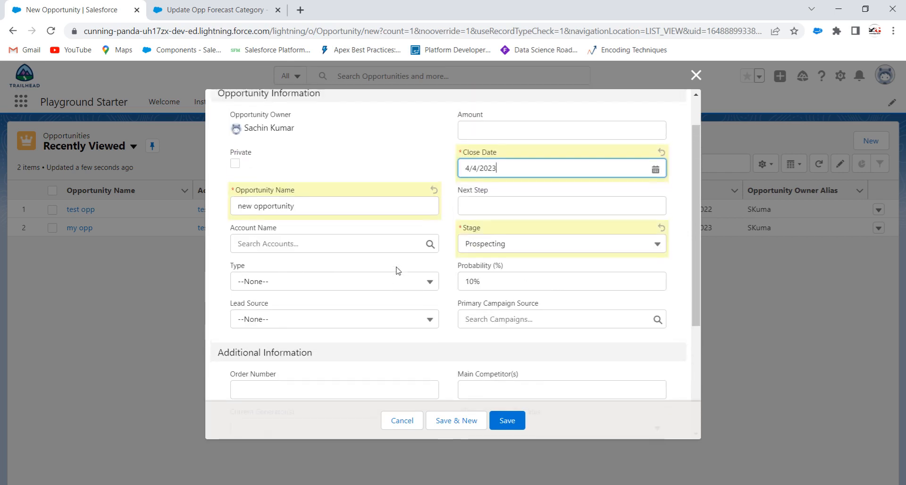
{"action": "scroll", "coordinate": [429, 249], "scroll_direction": "down", "scroll_amount": 1}
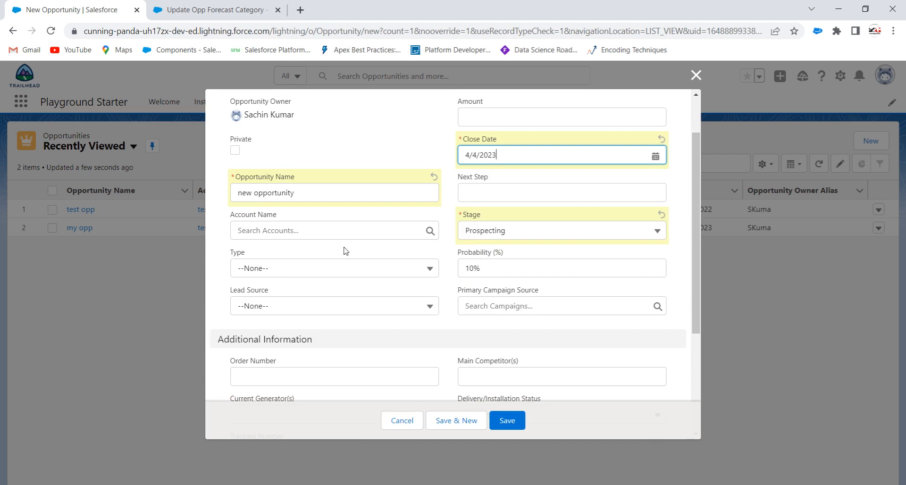
{"action": "scroll", "coordinate": [344, 252], "scroll_direction": "down", "scroll_amount": 3}
{"action": "scroll", "coordinate": [346, 250], "scroll_direction": "down", "scroll_amount": 1}
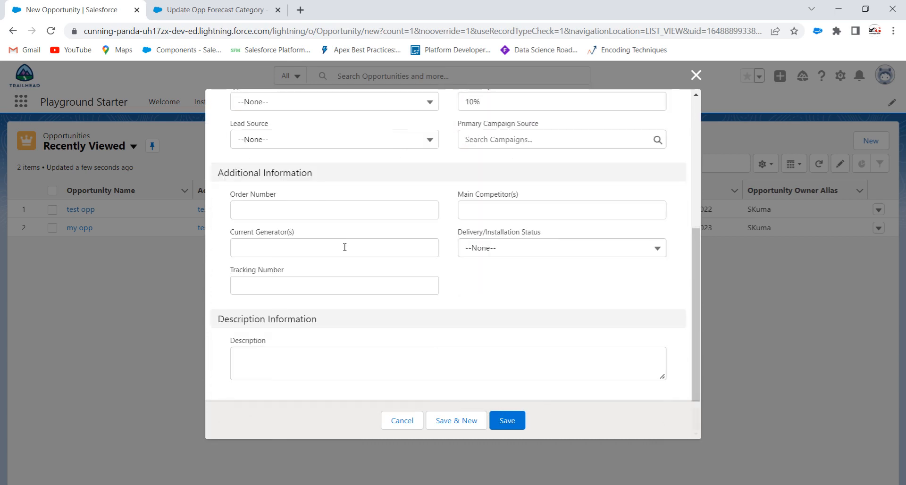
{"action": "scroll", "coordinate": [451, 281], "scroll_direction": "up", "scroll_amount": 5}
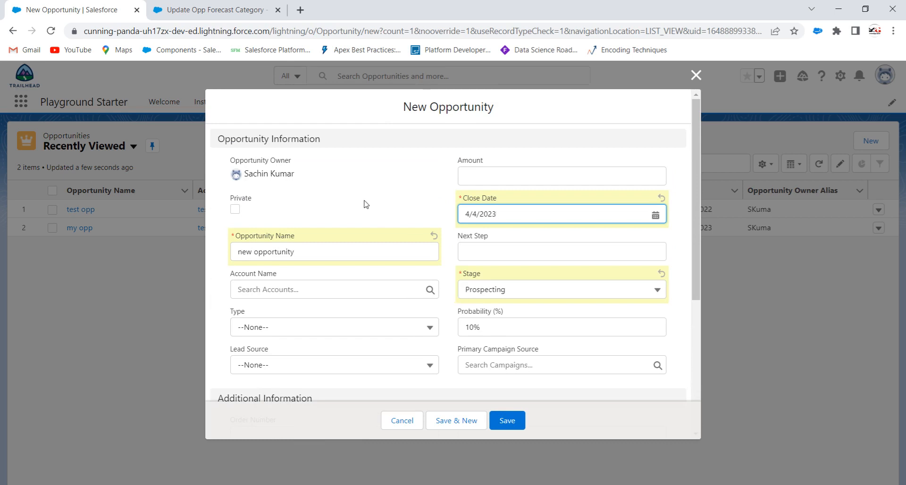
{"action": "scroll", "coordinate": [366, 204], "scroll_direction": "down", "scroll_amount": 1}
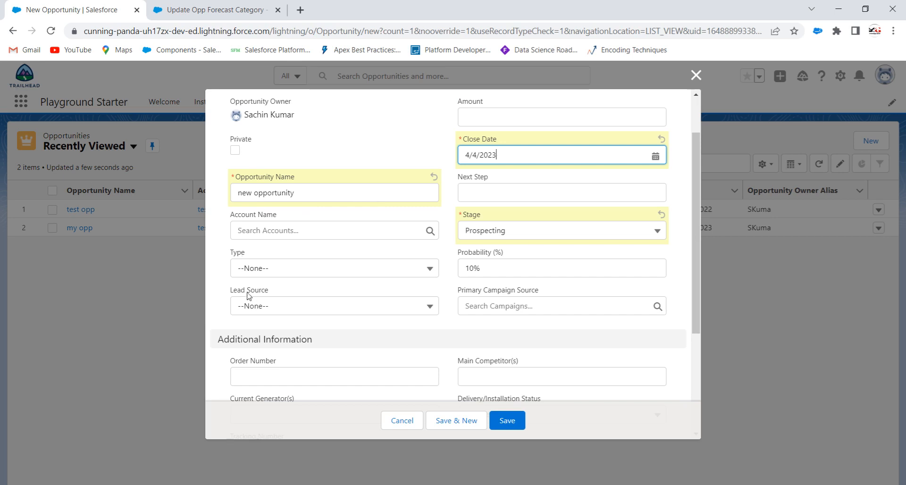
{"action": "scroll", "coordinate": [450, 302], "scroll_direction": "down", "scroll_amount": 3}
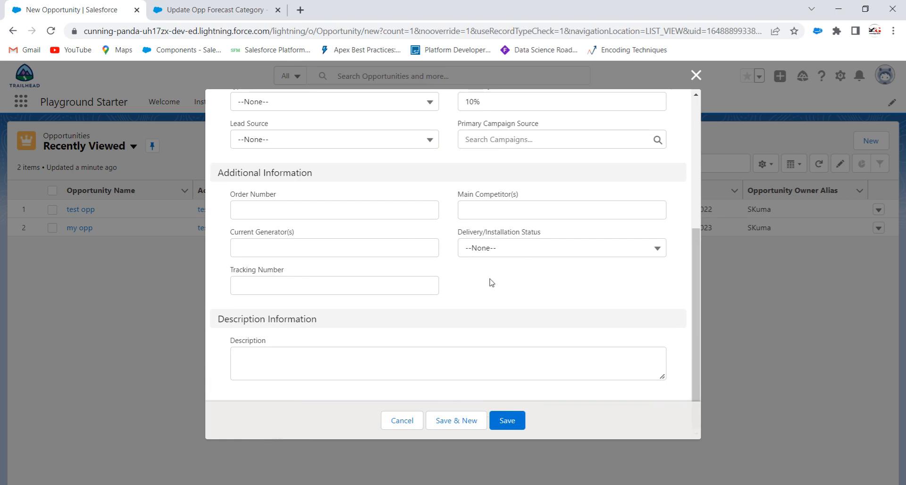
Step: Save the new opportunity record
{"action": "left_click", "coordinate": [511, 424]}
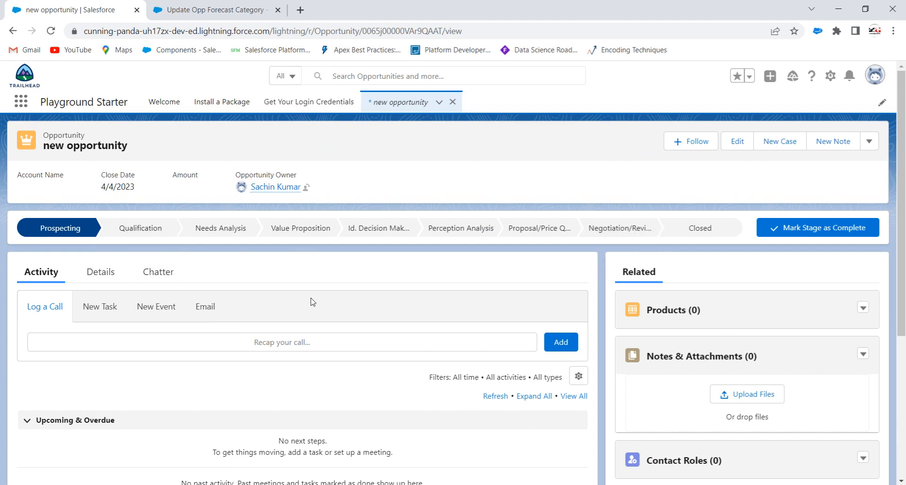
Step: Look through the new opportunity's details for a forecast category field
{"action": "left_click", "coordinate": [101, 279]}
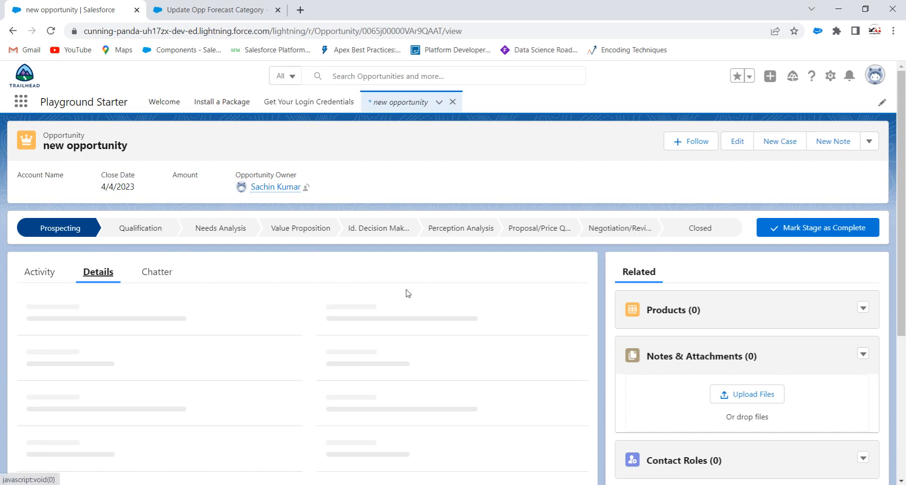
{"action": "scroll", "coordinate": [494, 308], "scroll_direction": "down", "scroll_amount": 1}
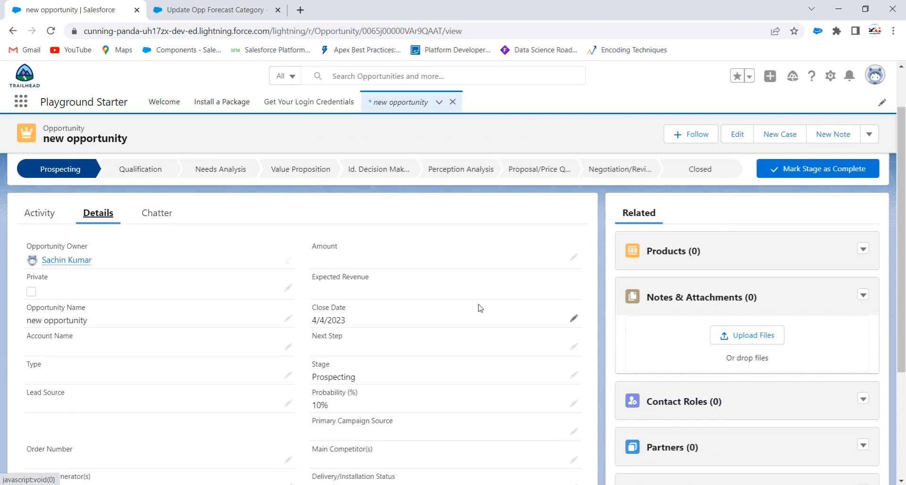
{"action": "scroll", "coordinate": [480, 308], "scroll_direction": "down", "scroll_amount": 2}
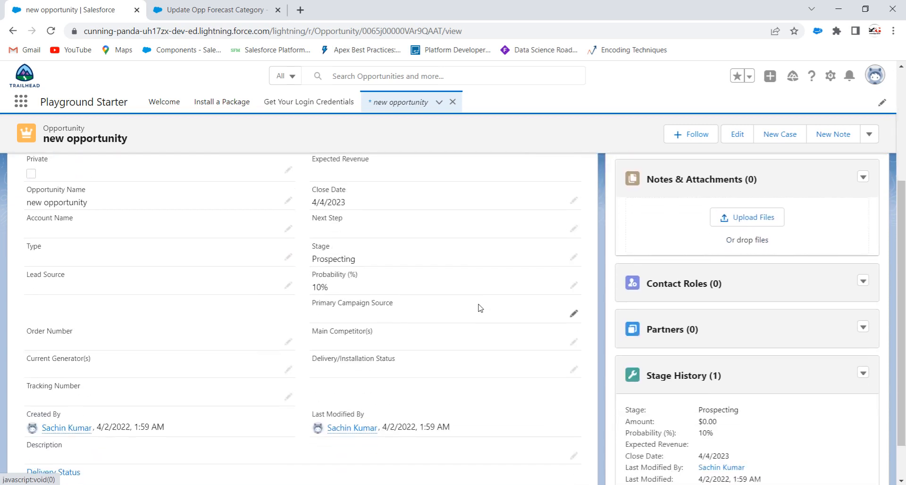
{"action": "scroll", "coordinate": [480, 308], "scroll_direction": "down", "scroll_amount": 1}
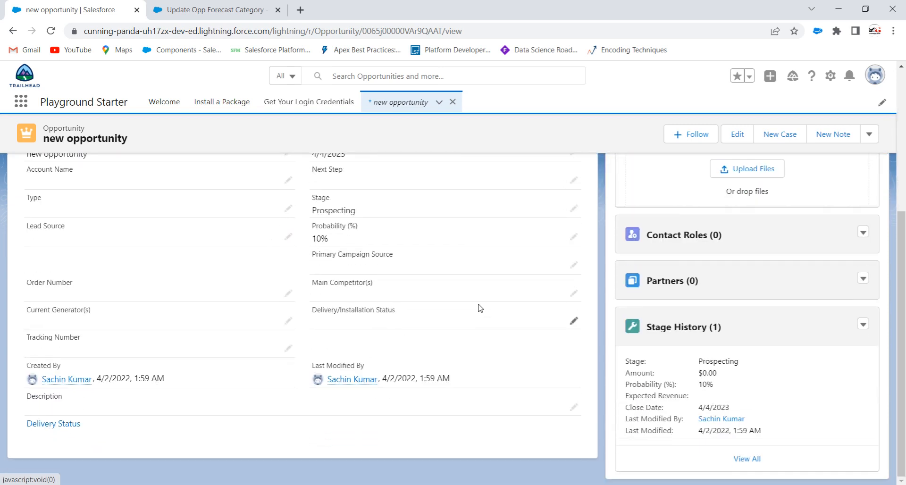
{"action": "scroll", "coordinate": [480, 308], "scroll_direction": "up", "scroll_amount": 3}
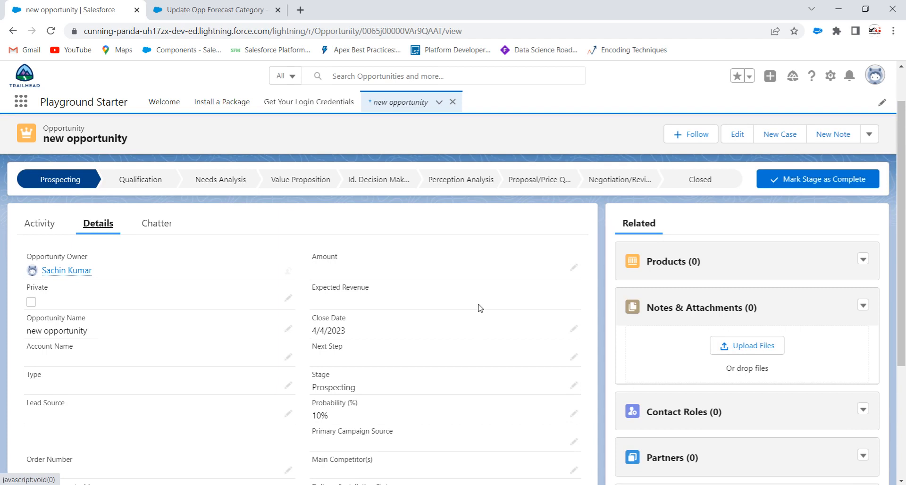
{"action": "key", "text": "ctrl+f"}
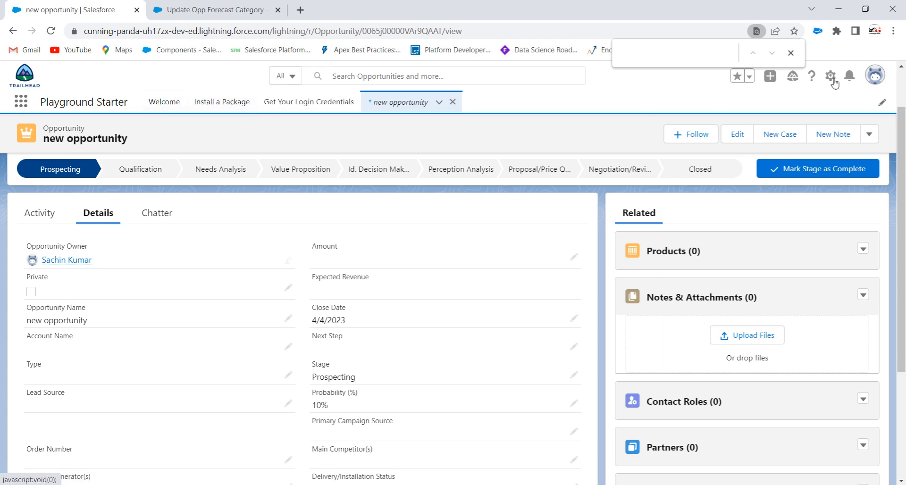
Step: Open Setup in a new browser tab and go to the Object Manager
{"action": "left_click", "coordinate": [830, 76]}
{"action": "right_click", "coordinate": [775, 116]}
{"action": "left_click", "coordinate": [802, 122]}
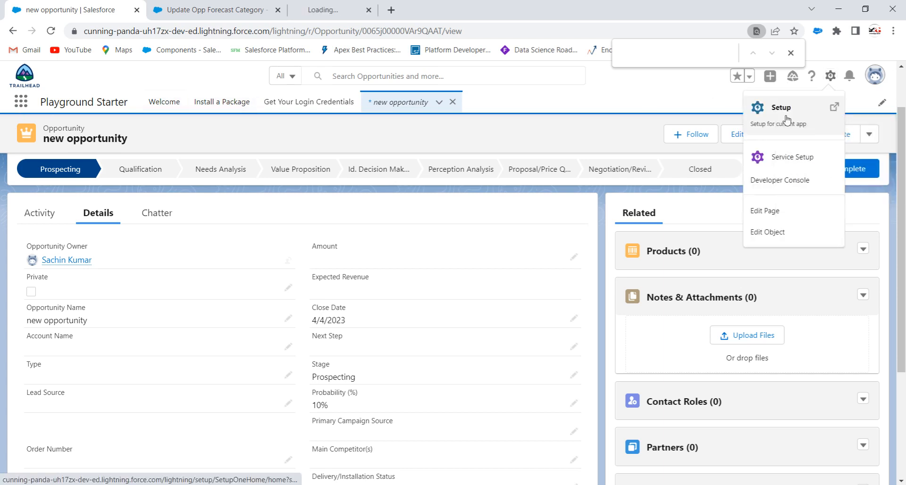
{"action": "left_click", "coordinate": [354, 4]}
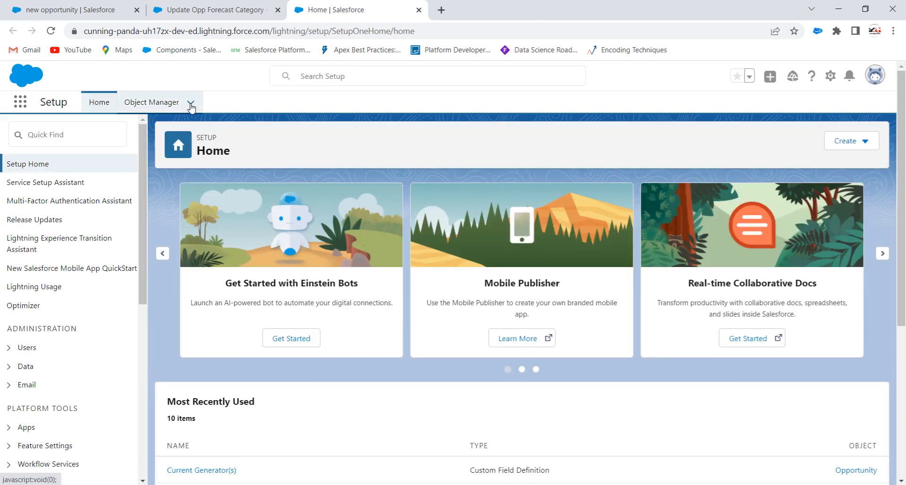
{"action": "left_click", "coordinate": [191, 104]}
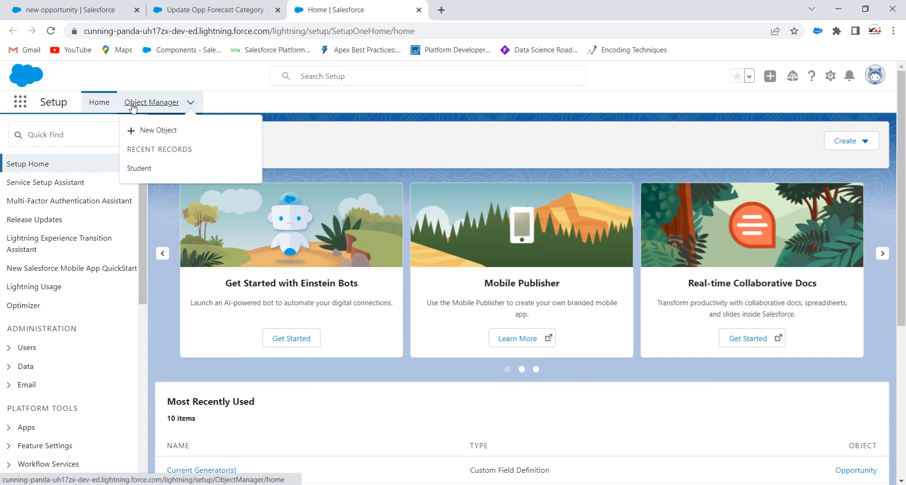
{"action": "left_click", "coordinate": [150, 102]}
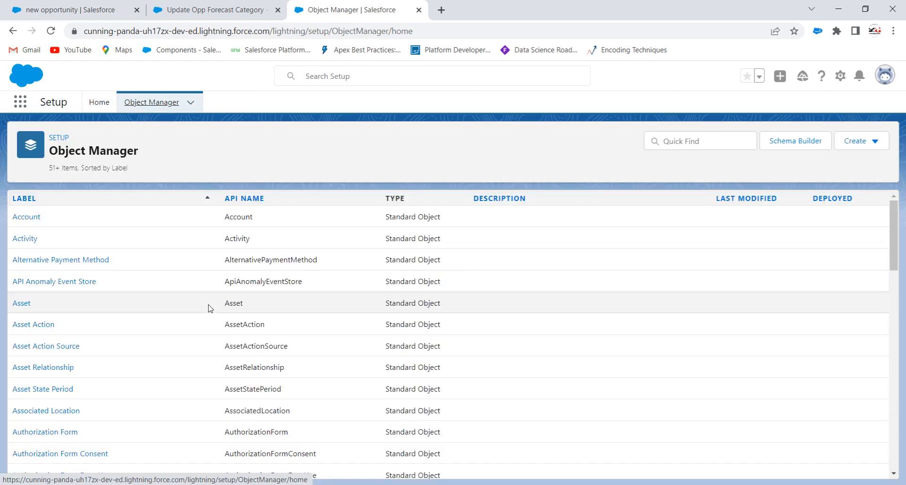
Step: Find the Opportunity object in the object list and open its setup
{"action": "scroll", "coordinate": [210, 307], "scroll_direction": "down", "scroll_amount": 20}
{"action": "scroll", "coordinate": [211, 306], "scroll_direction": "down", "scroll_amount": 9}
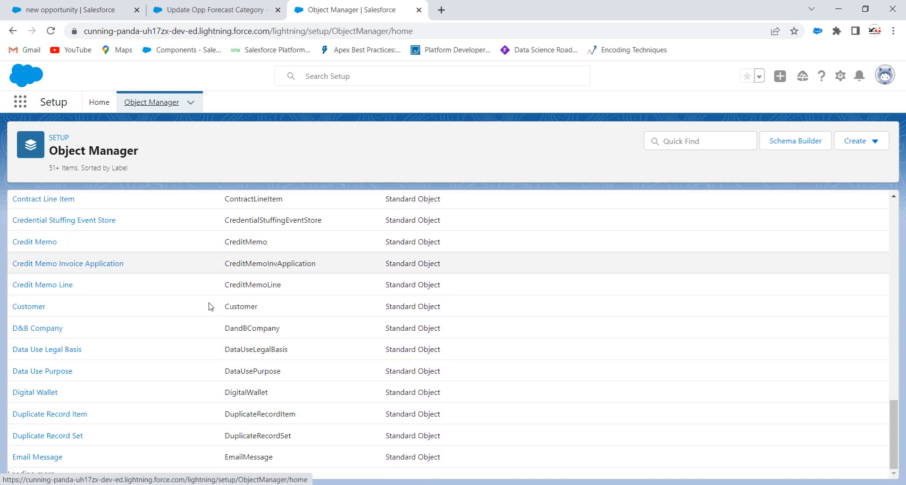
{"action": "scroll", "coordinate": [210, 307], "scroll_direction": "down", "scroll_amount": 1}
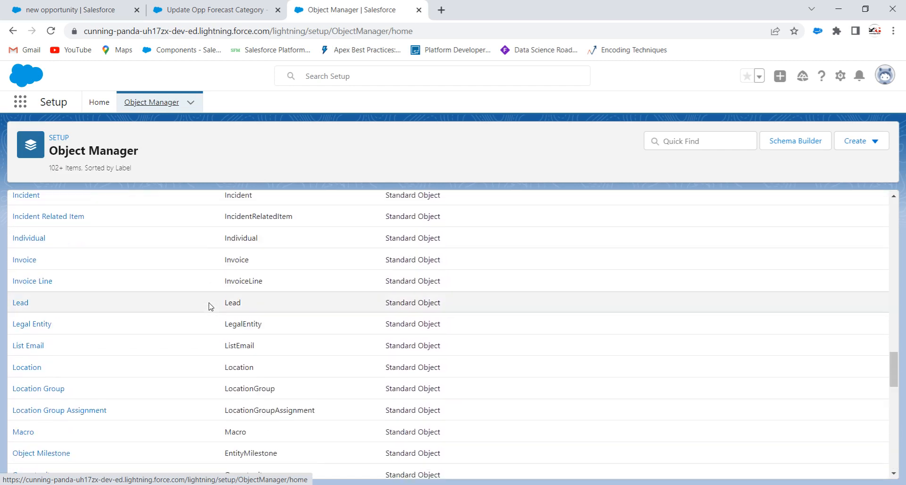
{"action": "scroll", "coordinate": [210, 306], "scroll_direction": "down", "scroll_amount": 4}
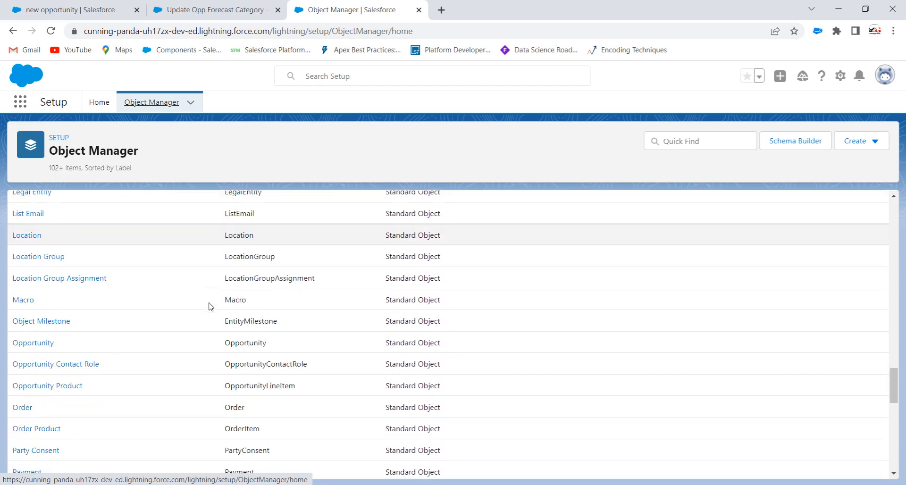
{"action": "left_click", "coordinate": [47, 298]}
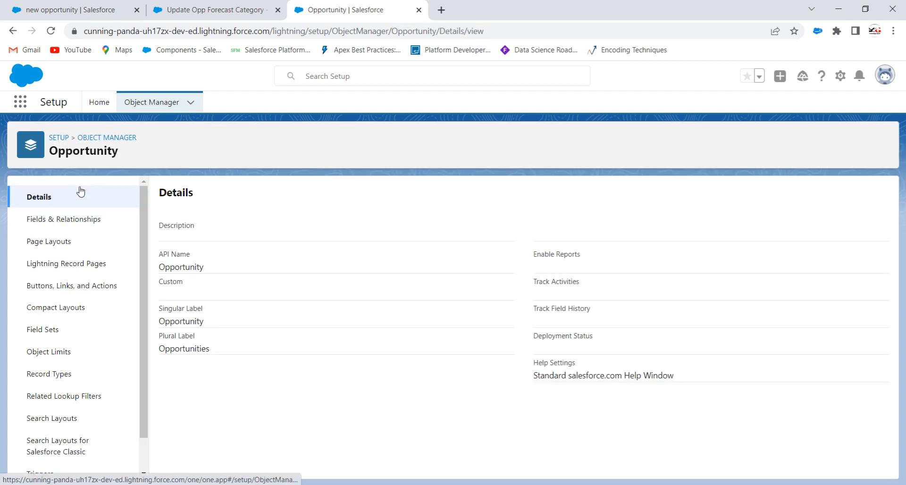
Step: Open the Opportunity object's page layout named Opportunity Layout for editing
{"action": "left_click", "coordinate": [48, 241]}
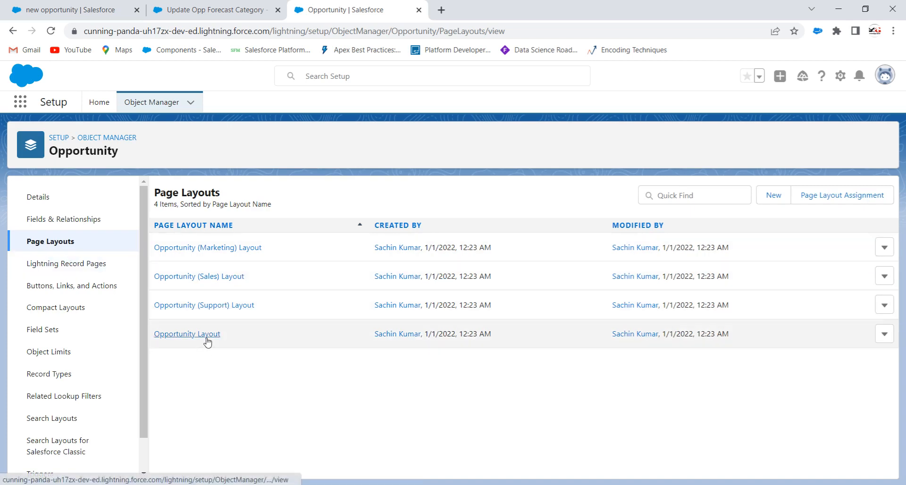
{"action": "left_click", "coordinate": [883, 334]}
{"action": "left_click", "coordinate": [859, 360]}
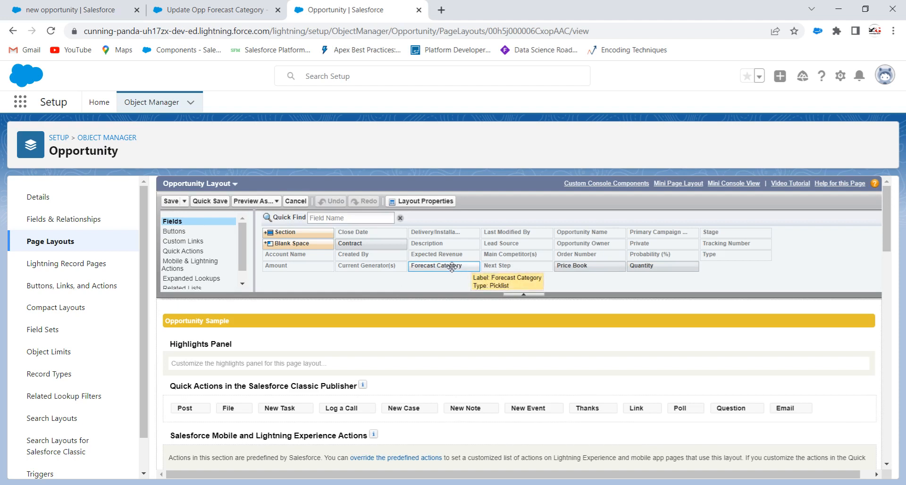
Step: Add the Forecast Category field below Lead Source in the layout's Opportunity Information section and save the layout
{"action": "scroll", "coordinate": [519, 268], "scroll_direction": "down", "scroll_amount": 4}
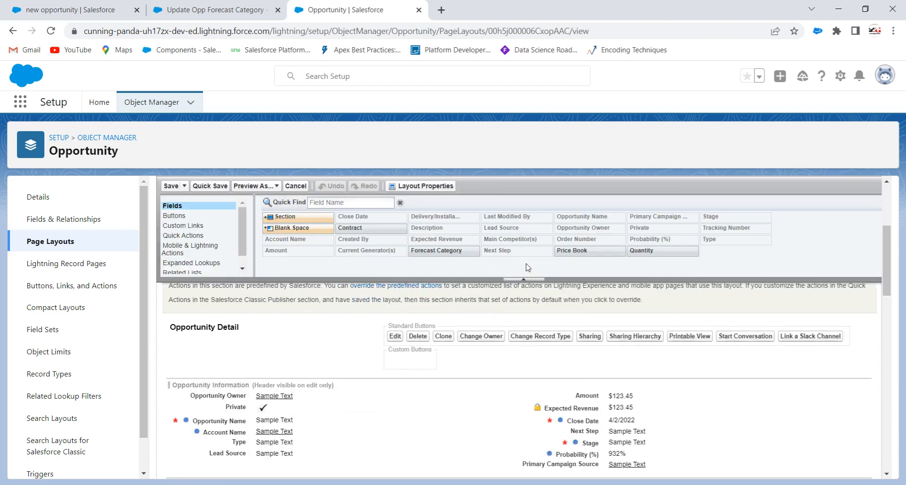
{"action": "scroll", "coordinate": [528, 268], "scroll_direction": "down", "scroll_amount": 3}
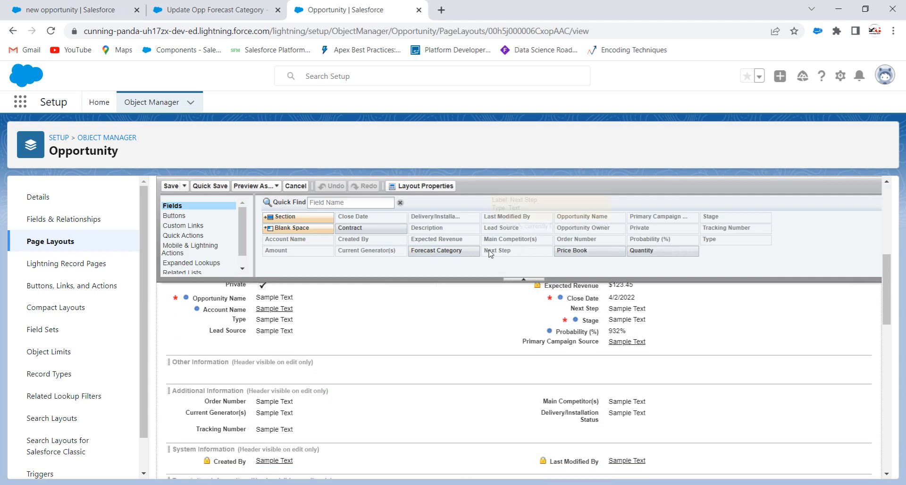
{"action": "scroll", "coordinate": [479, 283], "scroll_direction": "up", "scroll_amount": 2}
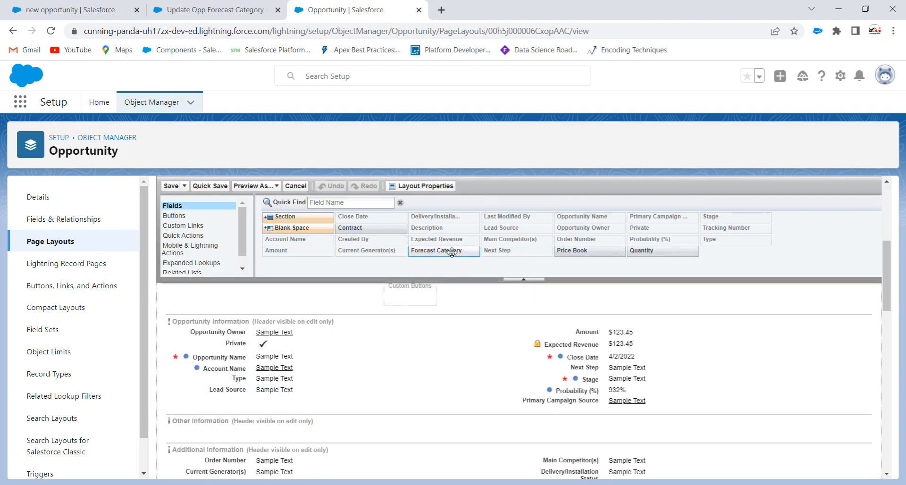
{"action": "left_click_drag", "start_coordinate": [452, 252], "coordinate": [187, 400]}
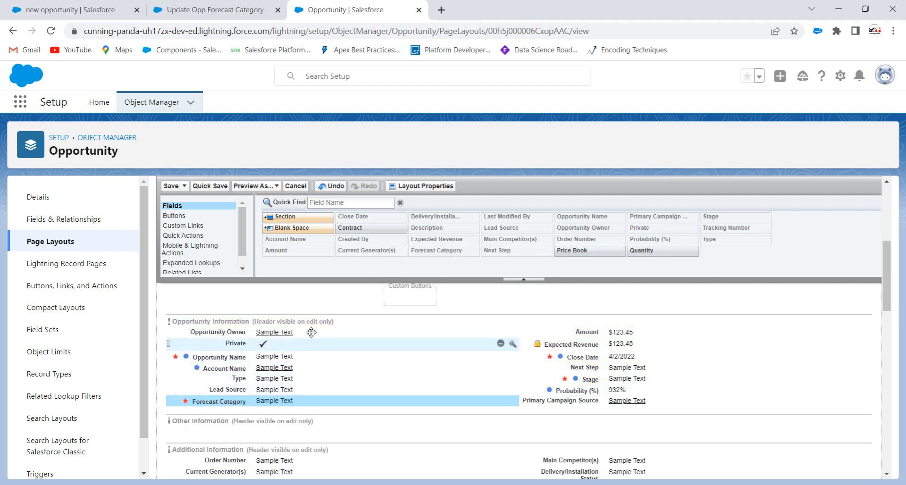
{"action": "left_click", "coordinate": [171, 187]}
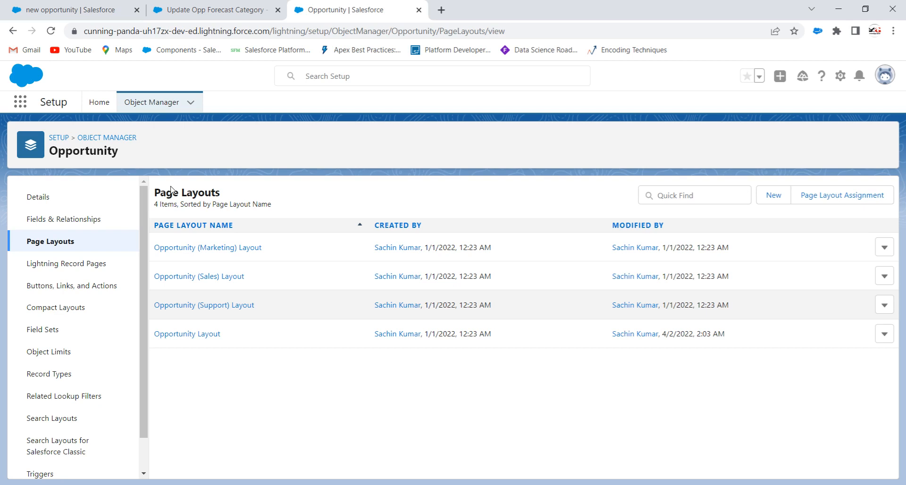
Step: Return to the new opportunity record, reload it and check the Forecast Category field in its details
{"action": "left_click", "coordinate": [213, 8]}
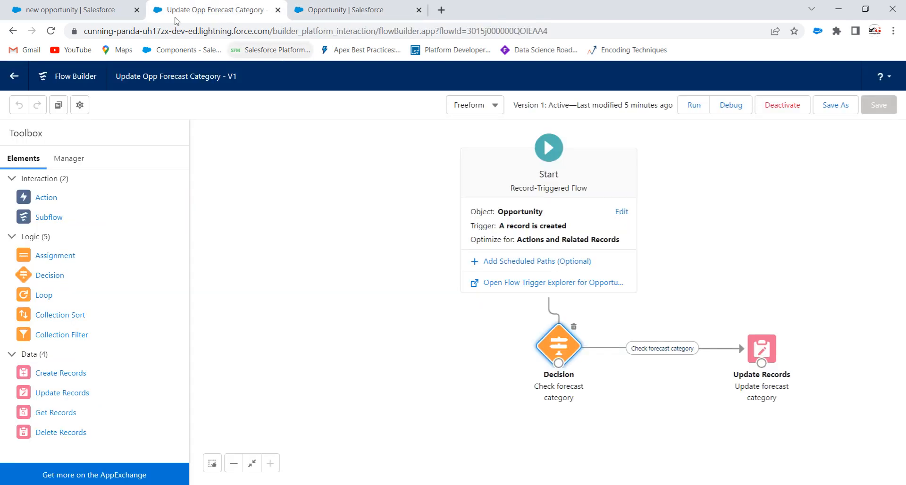
{"action": "left_click", "coordinate": [118, 11]}
{"action": "scroll", "coordinate": [97, 199], "scroll_direction": "down", "scroll_amount": 1}
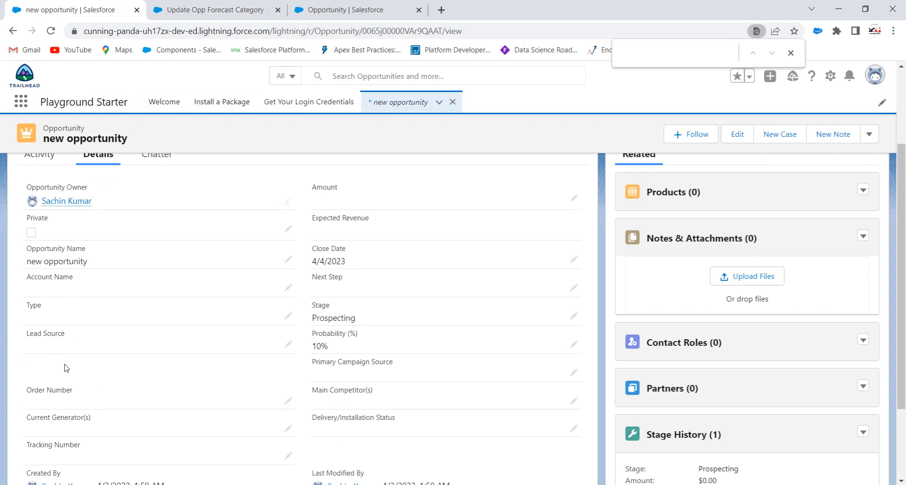
{"action": "left_click", "coordinate": [51, 31]}
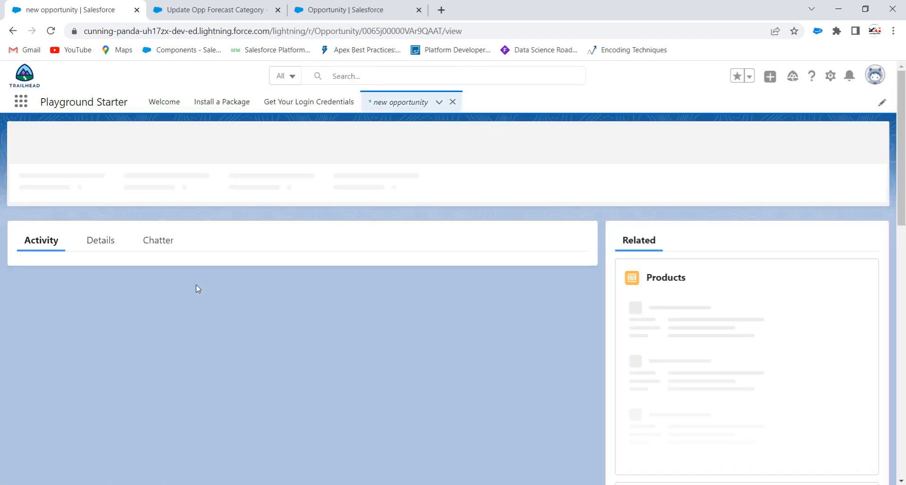
{"action": "scroll", "coordinate": [222, 281], "scroll_direction": "down", "scroll_amount": 2}
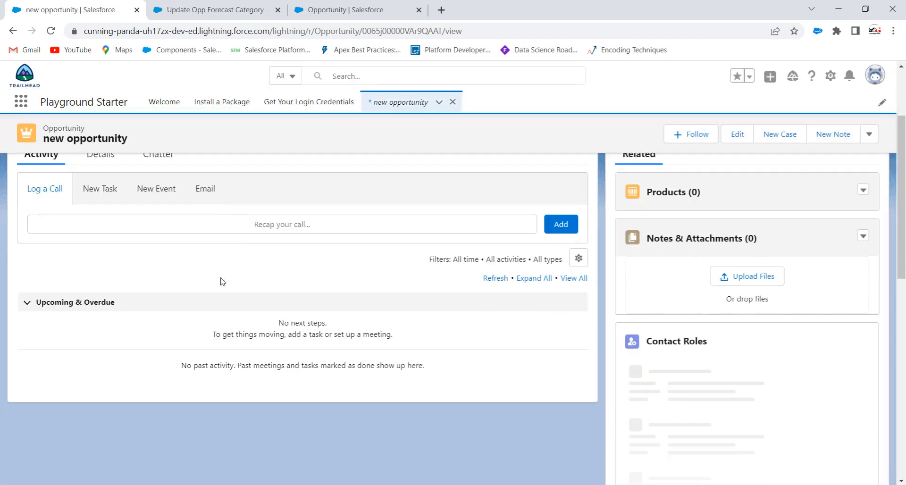
{"action": "scroll", "coordinate": [164, 281], "scroll_direction": "up", "scroll_amount": 2}
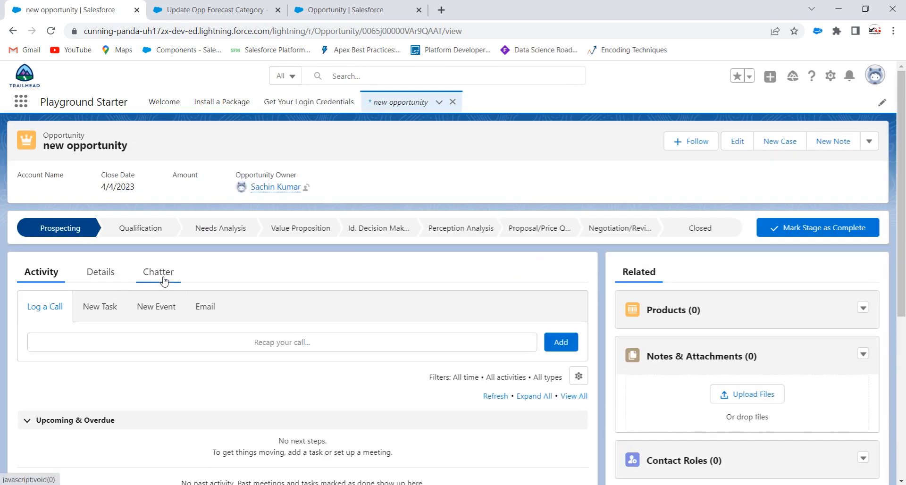
{"action": "left_click", "coordinate": [99, 273]}
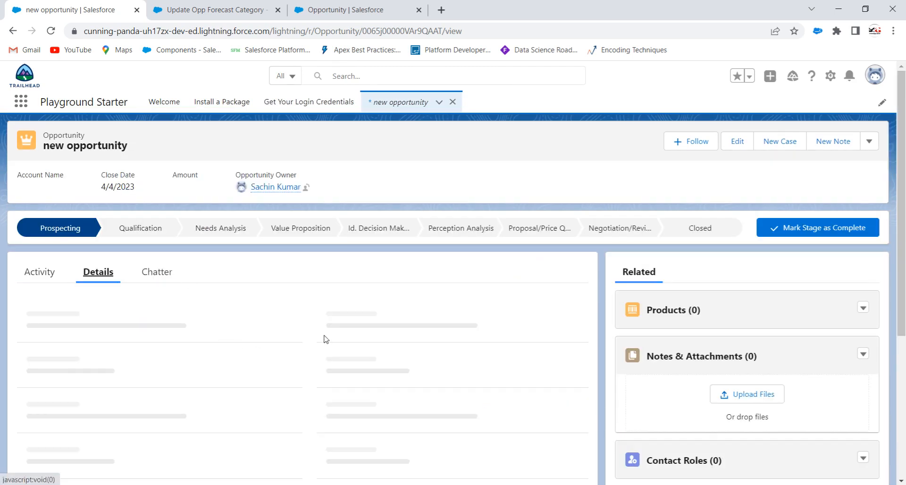
{"action": "scroll", "coordinate": [218, 340], "scroll_direction": "down", "scroll_amount": 2}
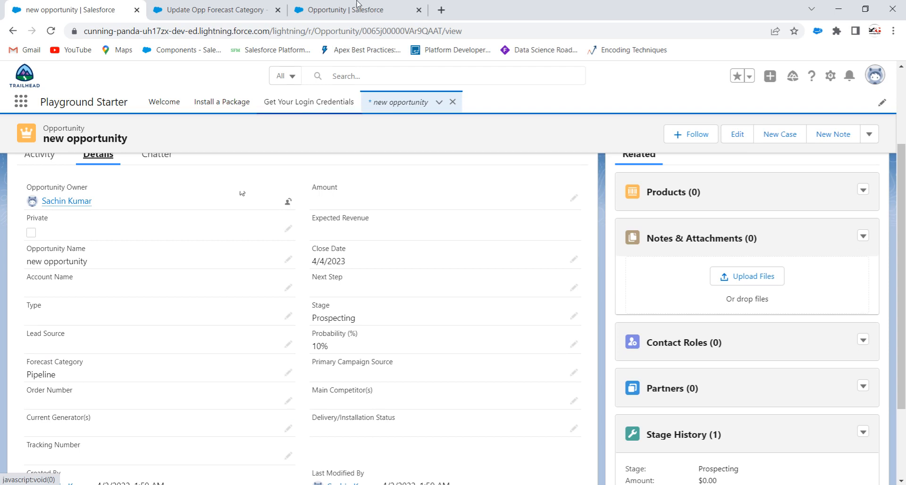
Step: Review the field value set by the Update forecast category element in the Update Opp Forecast Category flow
{"action": "left_click", "coordinate": [246, 5]}
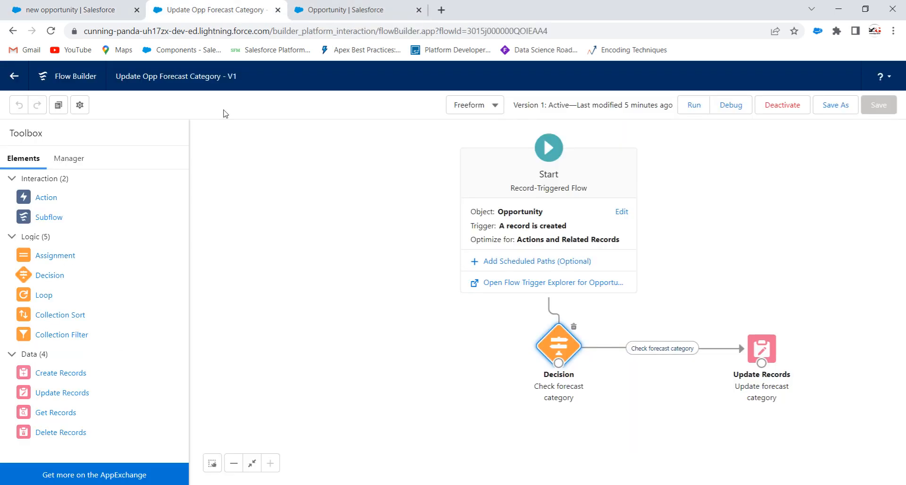
{"action": "double_click", "coordinate": [761, 348]}
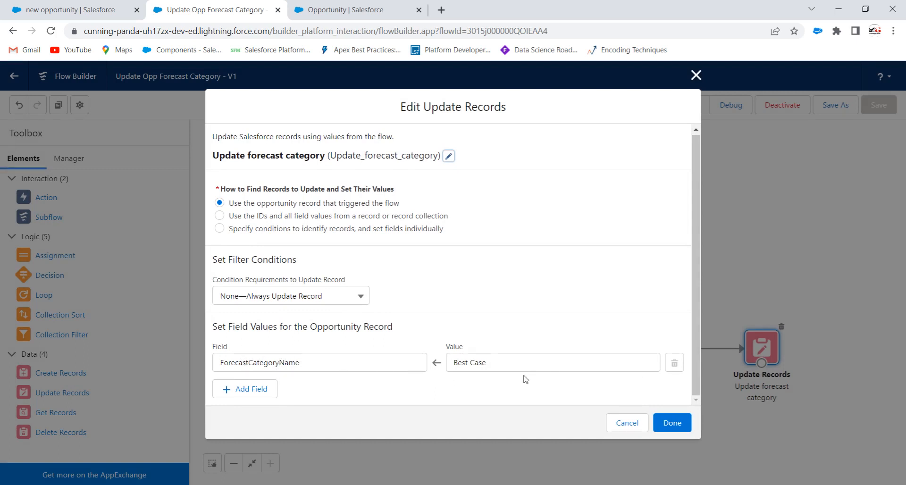
{"action": "left_click", "coordinate": [671, 422]}
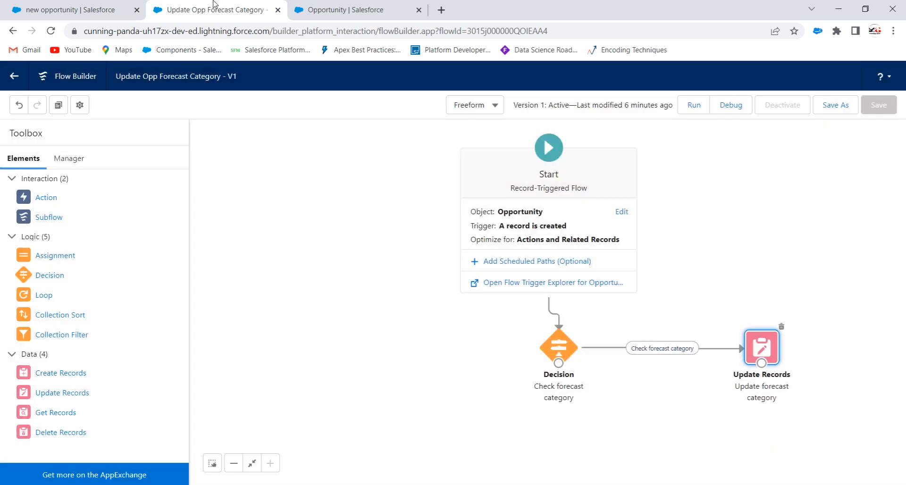
Step: Recheck the new opportunity's Forecast Category value and return to the Opportunity page layouts in Setup
{"action": "left_click", "coordinate": [75, 9]}
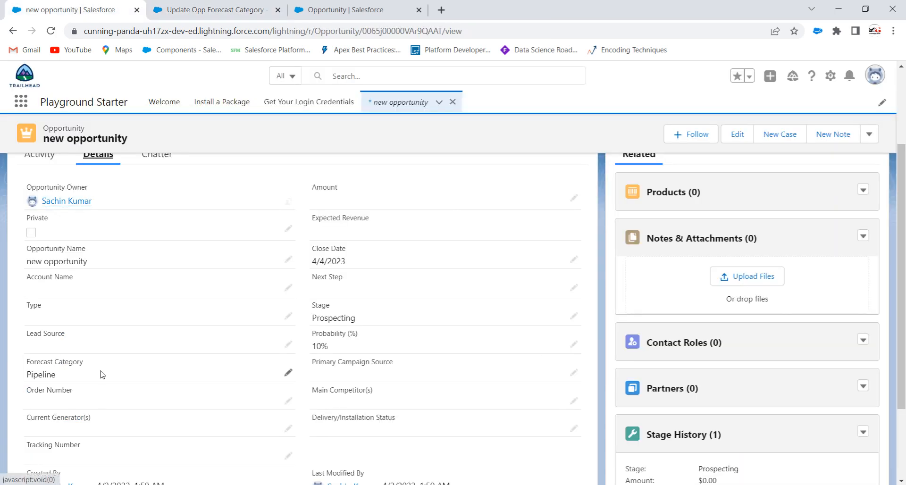
{"action": "scroll", "coordinate": [102, 374], "scroll_direction": "down", "scroll_amount": 3}
{"action": "scroll", "coordinate": [110, 375], "scroll_direction": "up", "scroll_amount": 2}
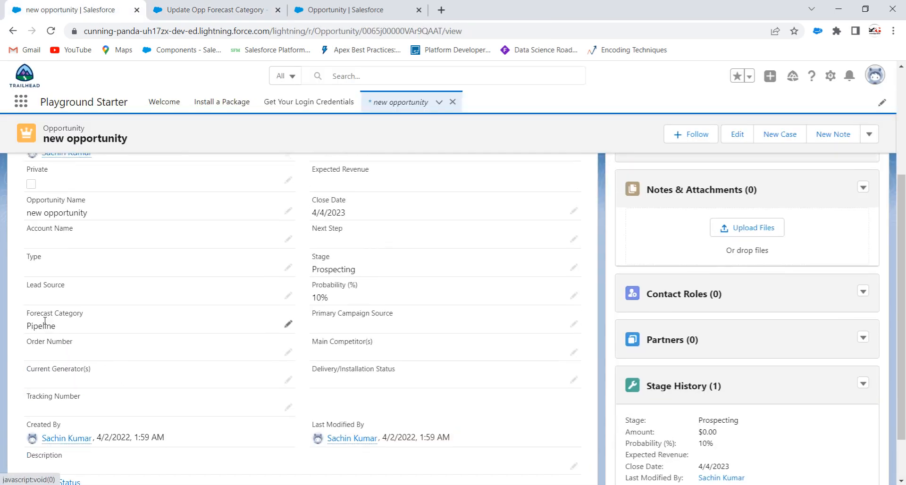
{"action": "scroll", "coordinate": [68, 309], "scroll_direction": "up", "scroll_amount": 2}
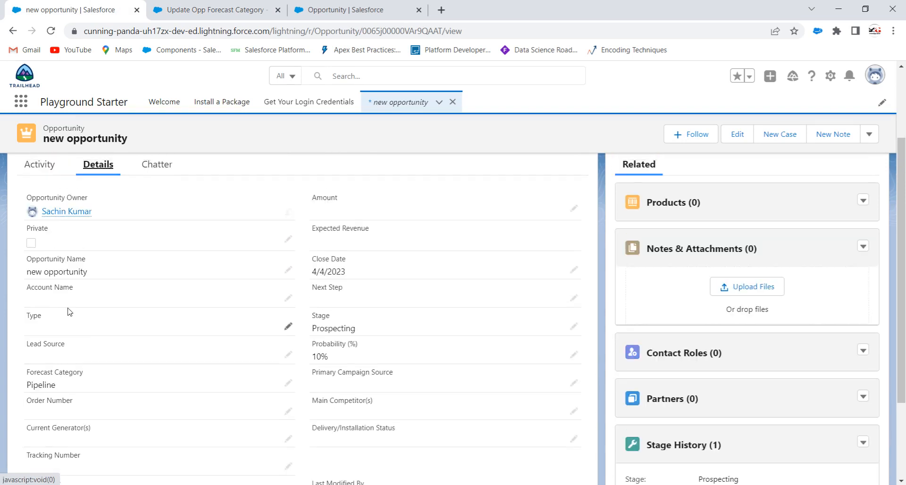
{"action": "left_click", "coordinate": [307, 9]}
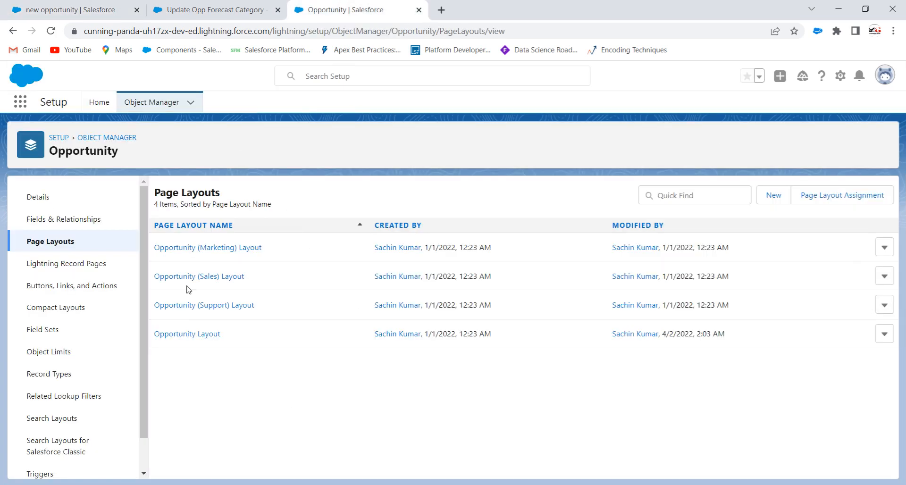
Step: Open the Opportunity Layout and check the Forecast Category field's placement in the Opportunity Information section
{"action": "left_click", "coordinate": [207, 335]}
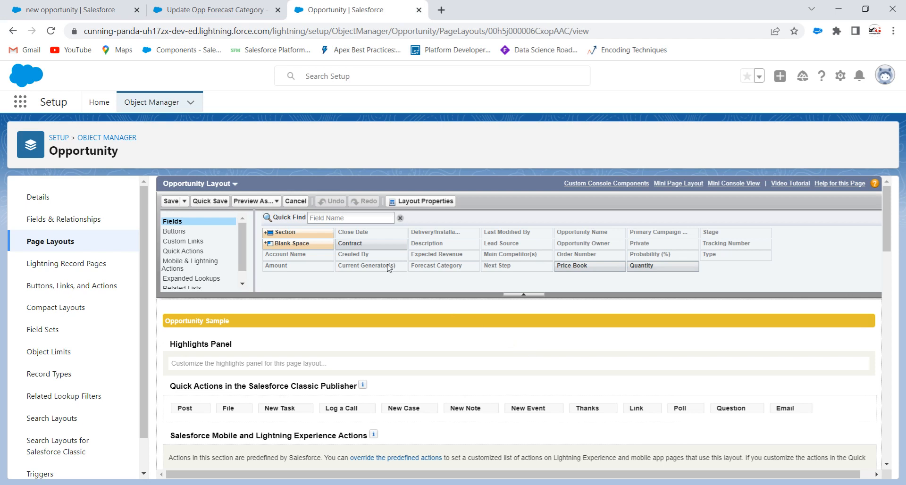
{"action": "left_click", "coordinate": [449, 267]}
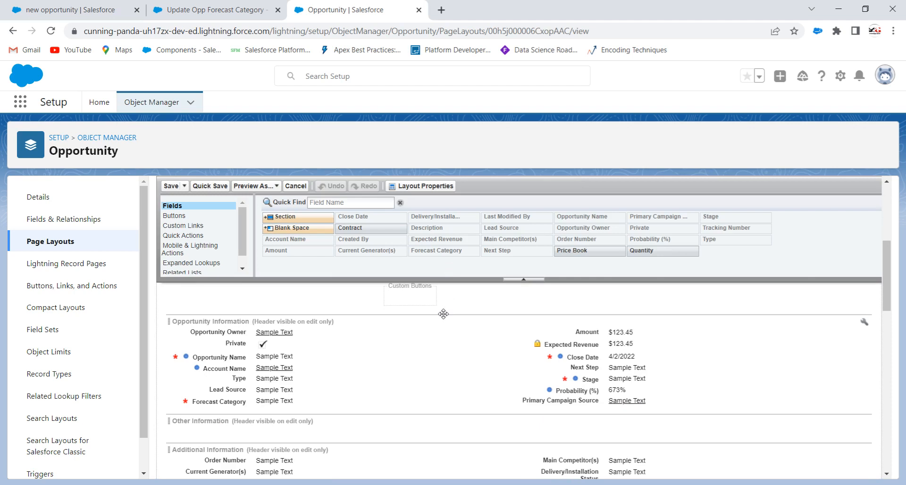
{"action": "scroll", "coordinate": [443, 314], "scroll_direction": "down", "scroll_amount": 1}
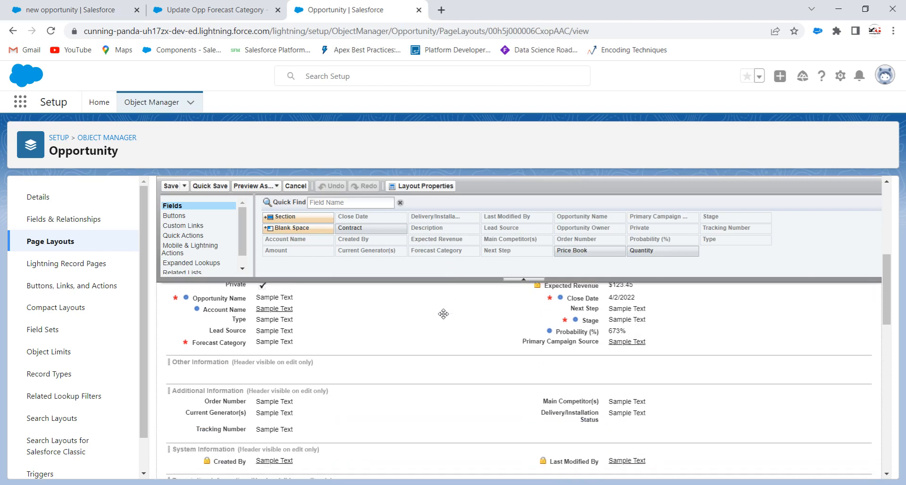
{"action": "scroll", "coordinate": [443, 314], "scroll_direction": "down", "scroll_amount": 1}
Step: Review the picklist values available for ForecastCategoryName in the flow's Update forecast category element, closing it without keeping changes
{"action": "left_click", "coordinate": [212, 9]}
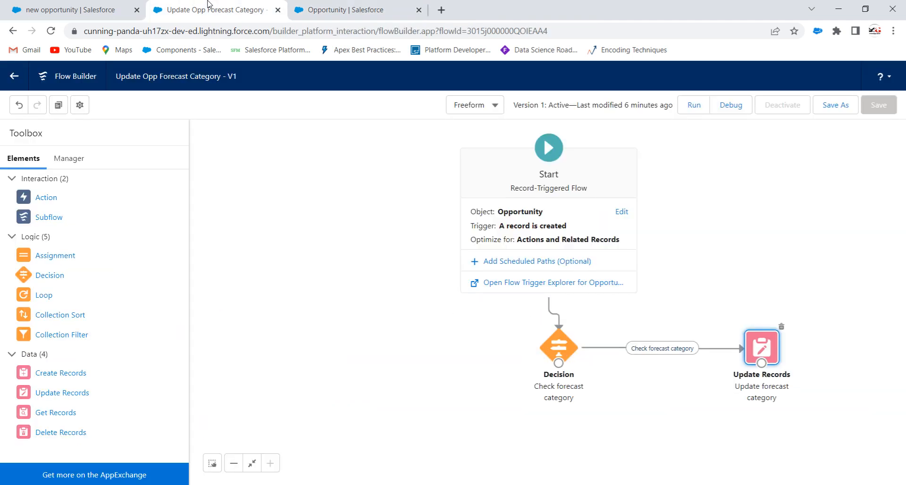
{"action": "double_click", "coordinate": [756, 343]}
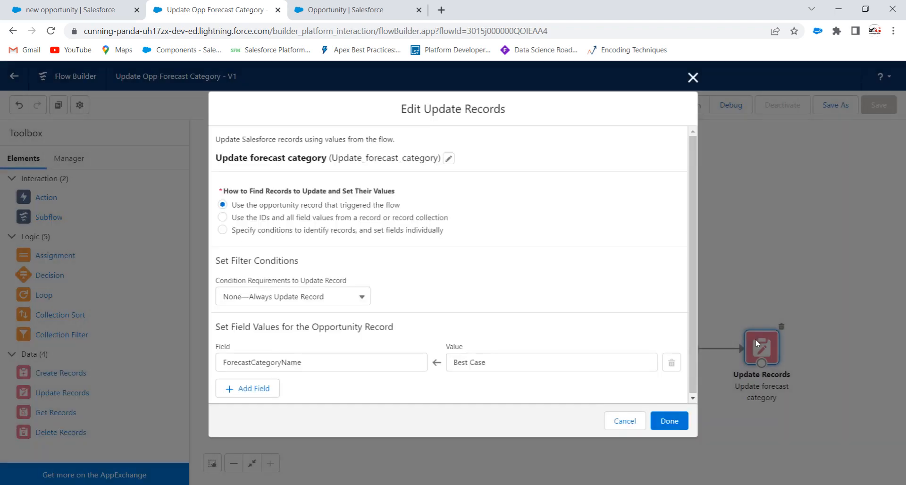
{"action": "left_click", "coordinate": [536, 363]}
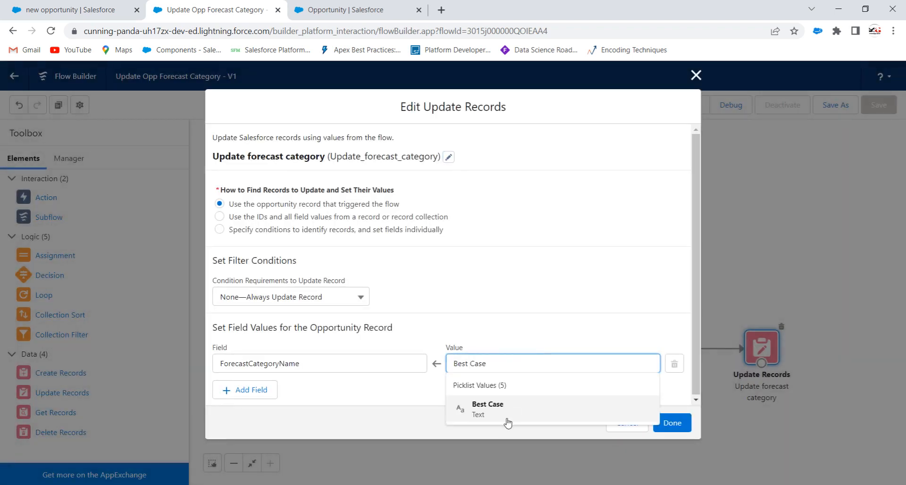
{"action": "key", "text": "BackSpace"}
{"action": "key", "text": "BackSpace"}
{"action": "key", "text": "BackSpace"}
{"action": "key", "text": "BackSpace"}
{"action": "key", "text": "BackSpace"}
{"action": "key", "text": "BackSpace"}
{"action": "key", "text": "BackSpace"}
{"action": "key", "text": "BackSpace"}
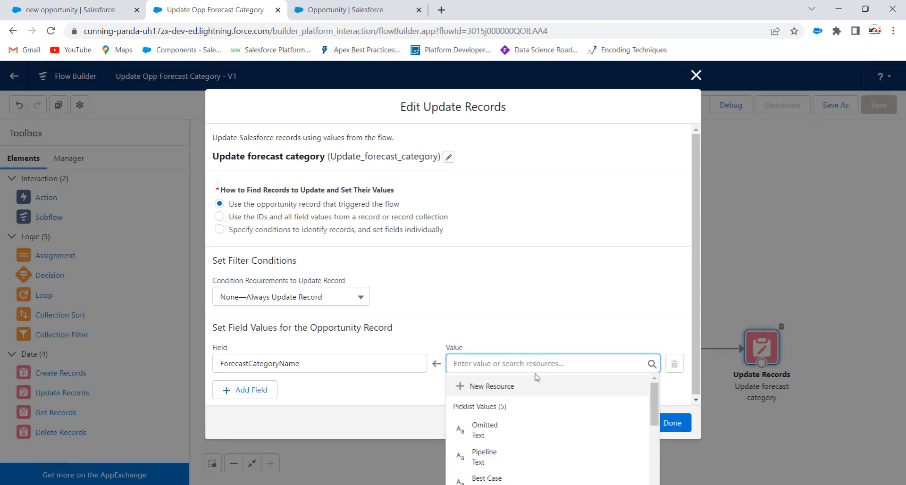
{"action": "scroll", "coordinate": [538, 395], "scroll_direction": "down", "scroll_amount": 2}
{"action": "scroll", "coordinate": [538, 397], "scroll_direction": "down", "scroll_amount": 1}
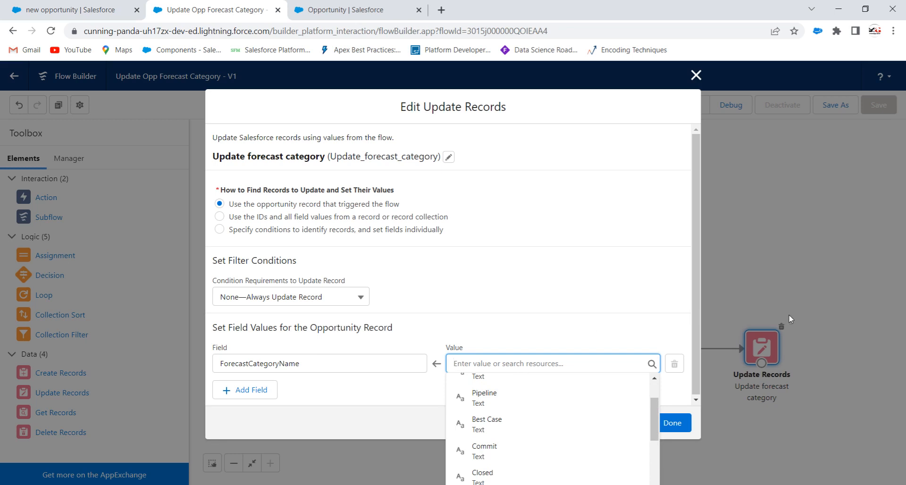
{"action": "scroll", "coordinate": [569, 427], "scroll_direction": "down", "scroll_amount": 4}
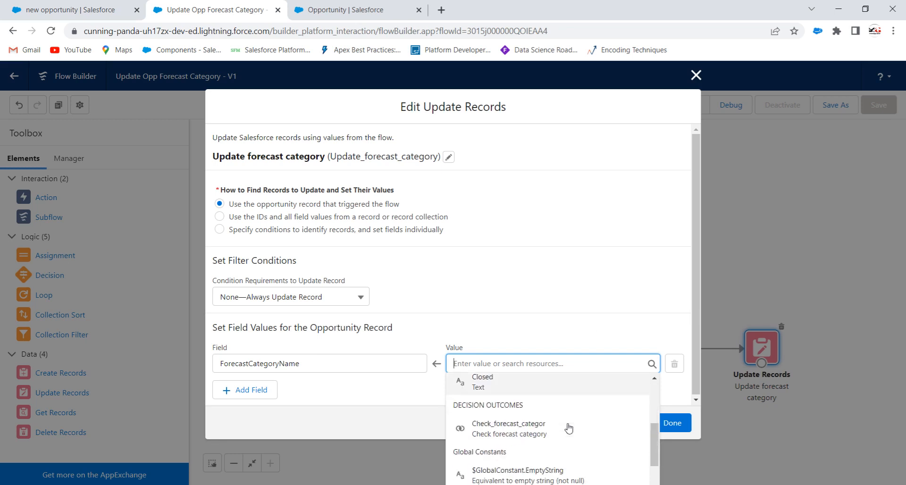
{"action": "scroll", "coordinate": [569, 428], "scroll_direction": "down", "scroll_amount": 3}
{"action": "scroll", "coordinate": [568, 428], "scroll_direction": "up", "scroll_amount": 5}
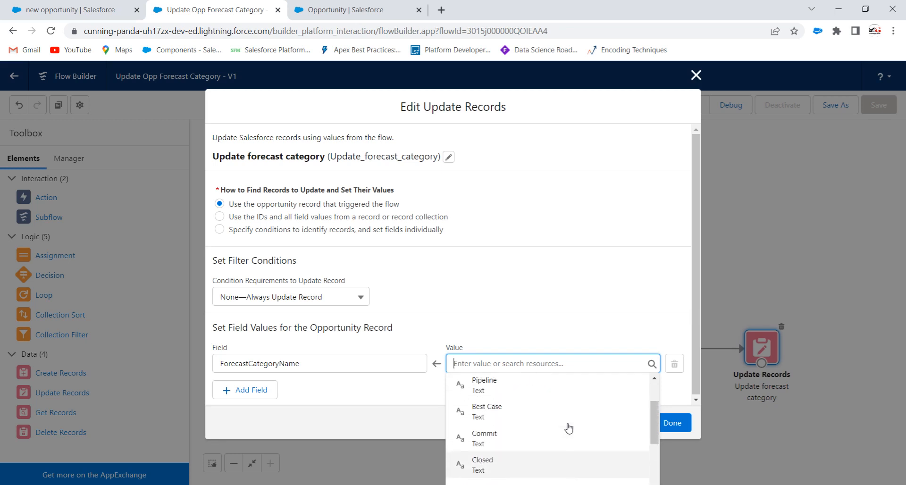
{"action": "left_click", "coordinate": [696, 75]}
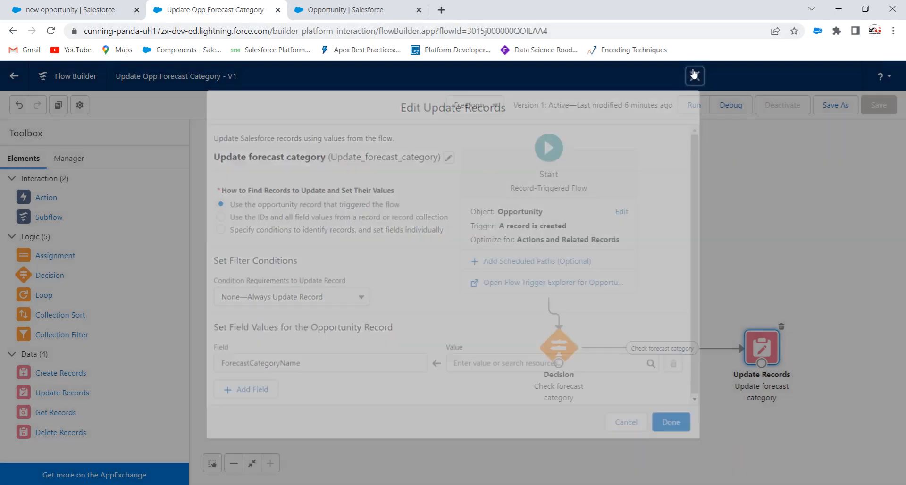
Step: Start a new opportunity record named "new test opp" with the stage Prospecting
{"action": "left_click", "coordinate": [309, 9]}
{"action": "left_click", "coordinate": [100, 5]}
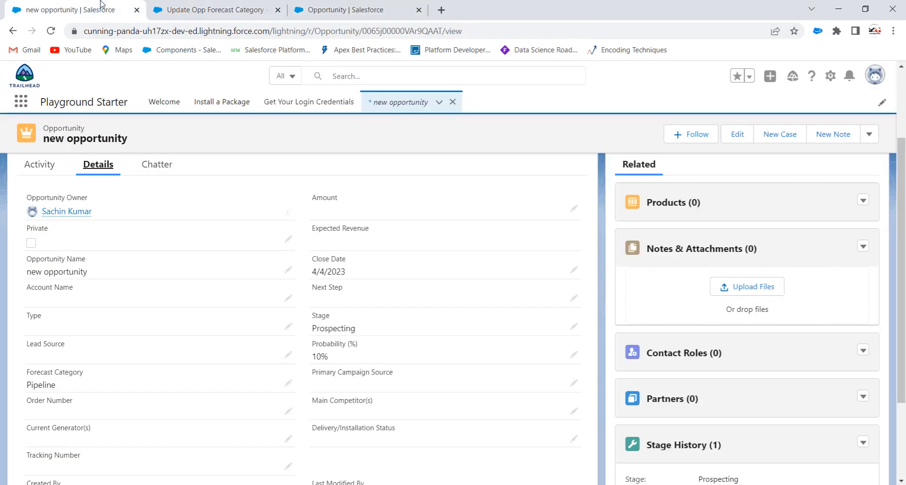
{"action": "left_click", "coordinate": [440, 106]}
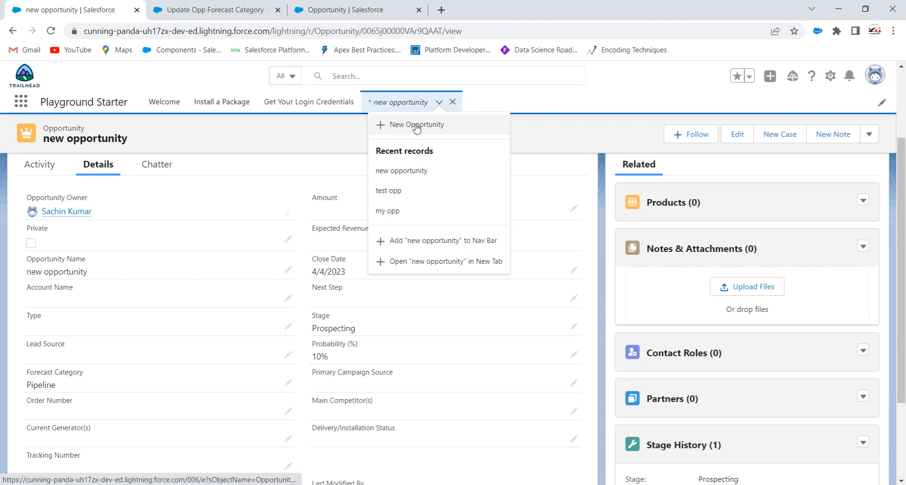
{"action": "left_click", "coordinate": [417, 127]}
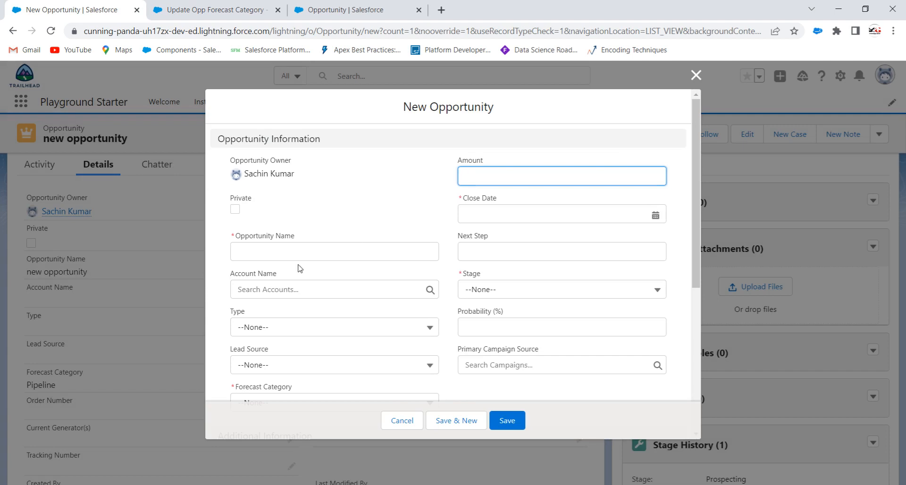
{"action": "left_click", "coordinate": [295, 251]}
{"action": "type", "text": "new test opp"}
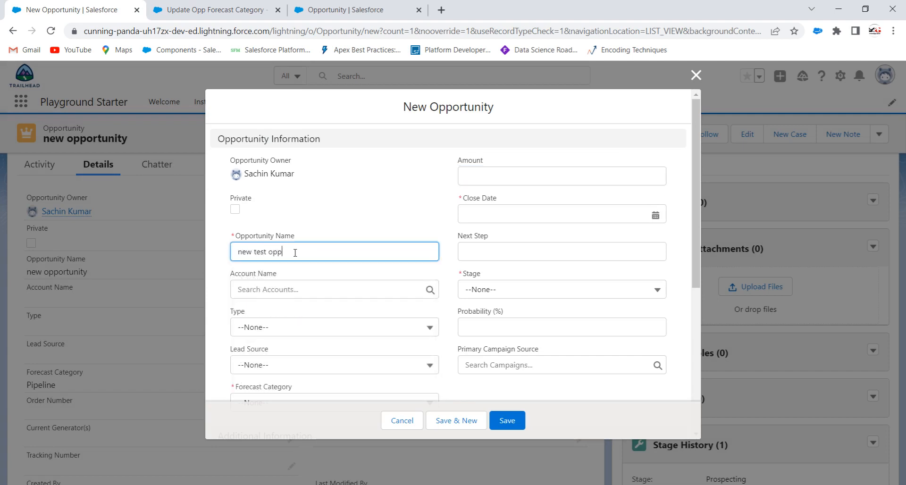
{"action": "scroll", "coordinate": [324, 290], "scroll_direction": "down", "scroll_amount": 1}
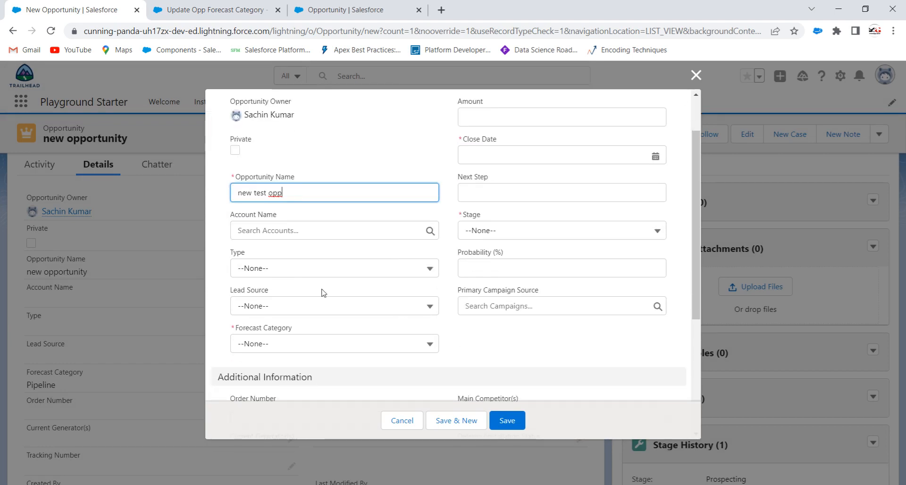
{"action": "left_click", "coordinate": [505, 230]}
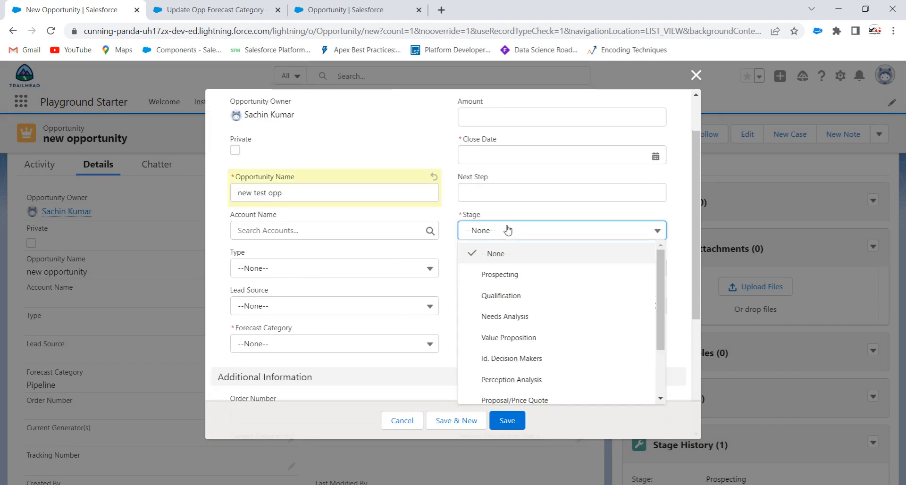
{"action": "left_click", "coordinate": [503, 272]}
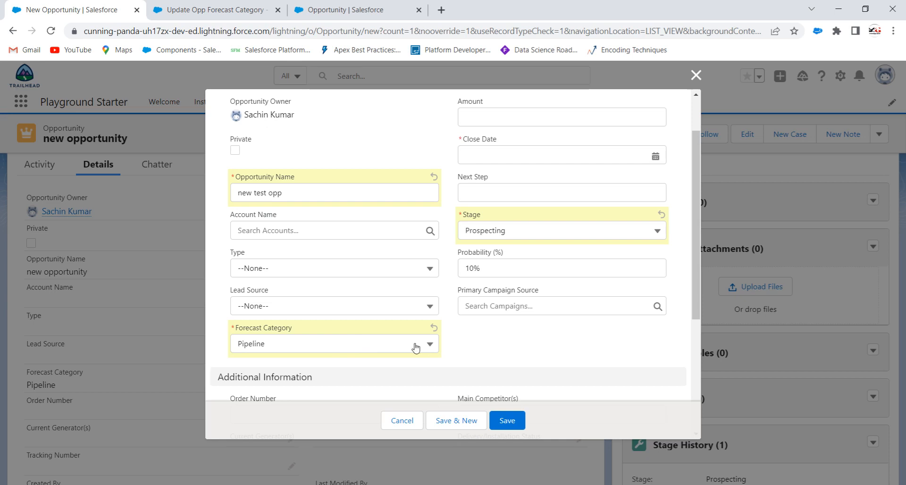
Step: Set the new opportunity's Forecast Category to --None-- and review the field's available options
{"action": "left_click", "coordinate": [273, 349]}
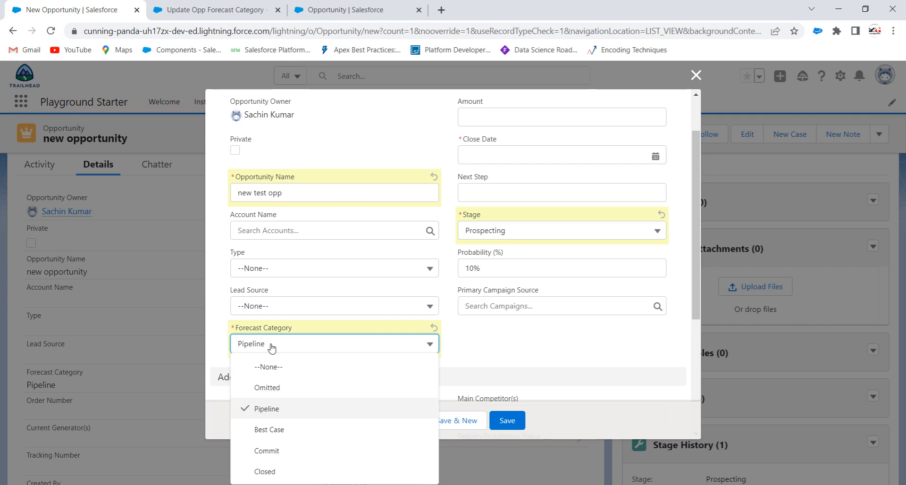
{"action": "left_click", "coordinate": [273, 368]}
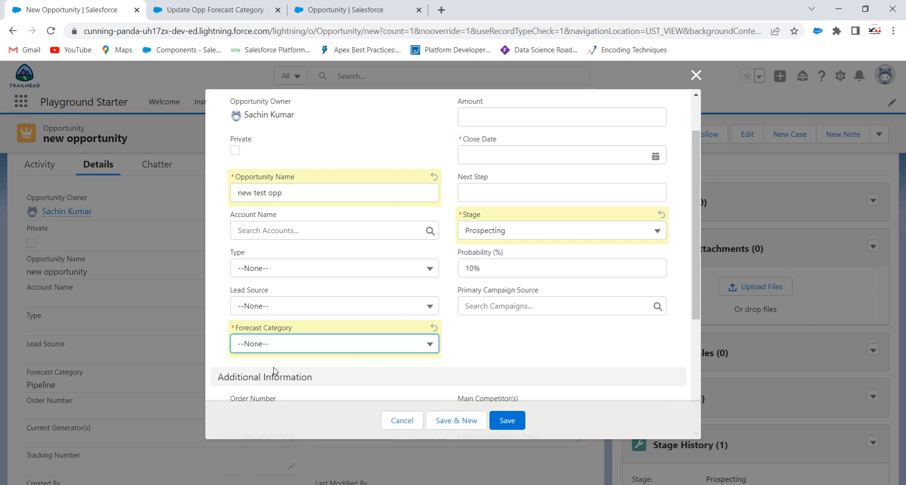
{"action": "left_click", "coordinate": [482, 346]}
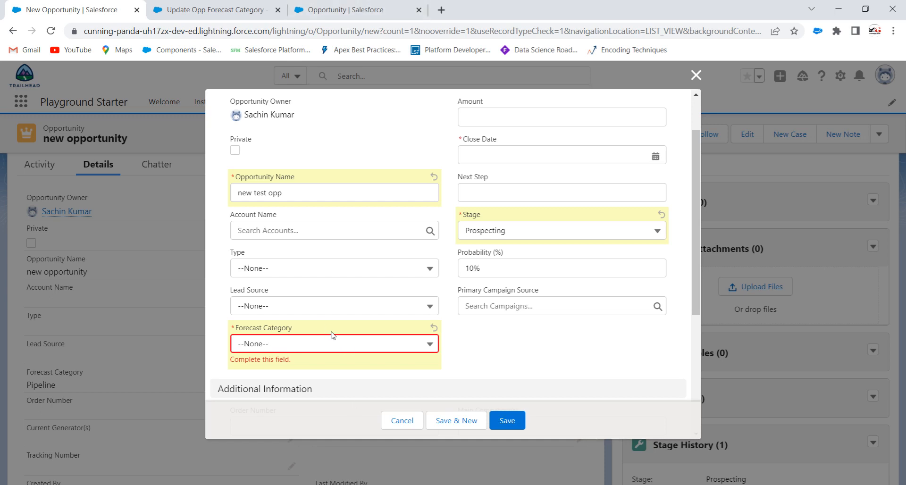
{"action": "left_click", "coordinate": [350, 346]}
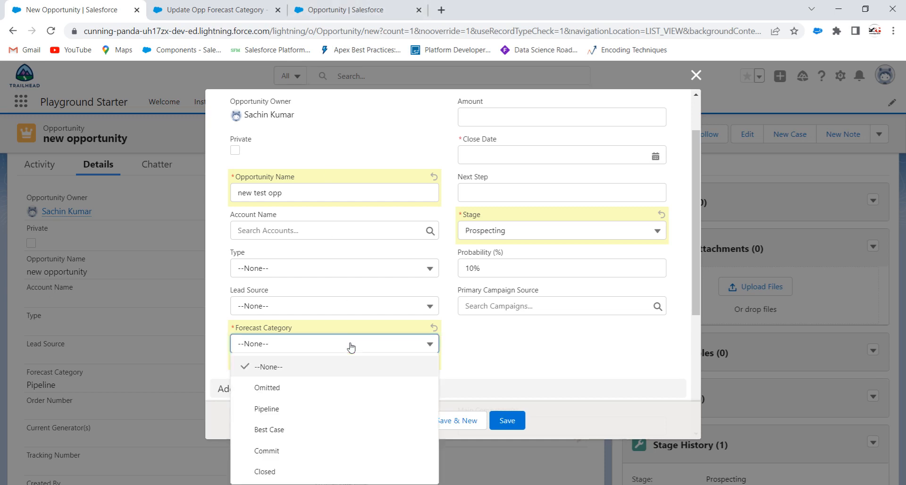
Step: Change the flow's Check forecast category decision condition to $Record > Forecast Category Equals Pipeline
{"action": "left_click", "coordinate": [373, 4]}
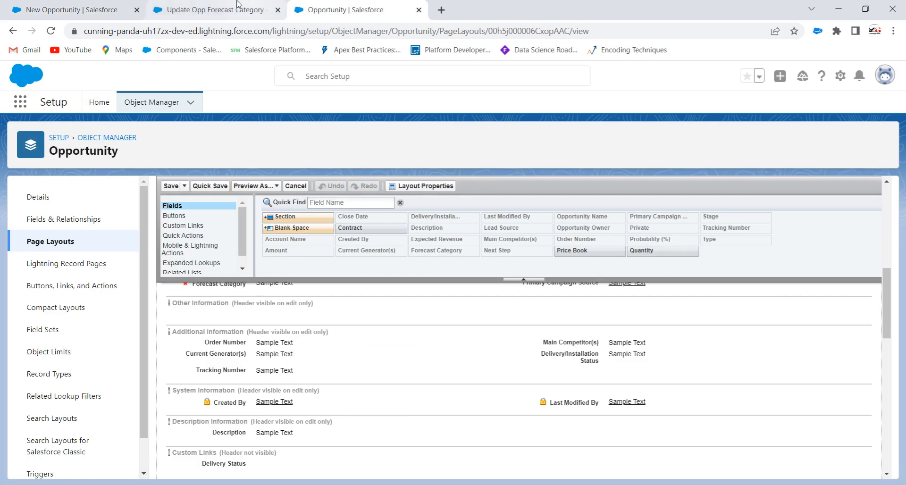
{"action": "left_click", "coordinate": [237, 7]}
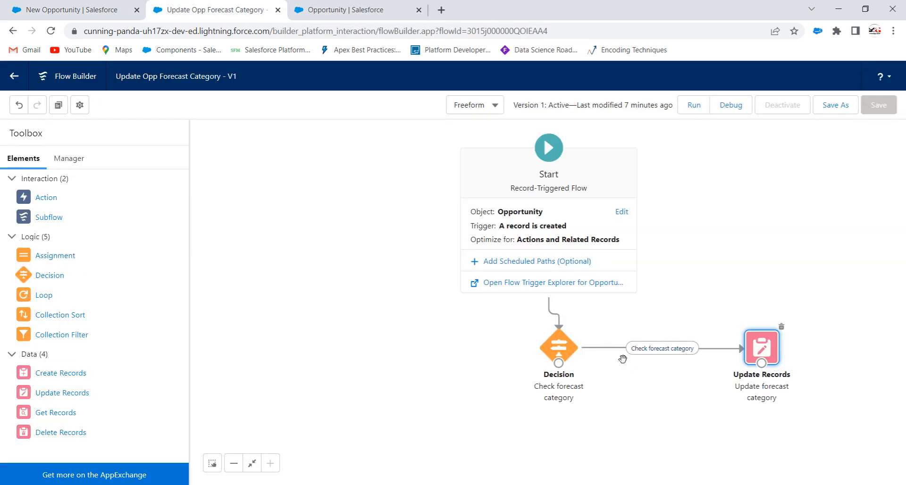
{"action": "double_click", "coordinate": [564, 348]}
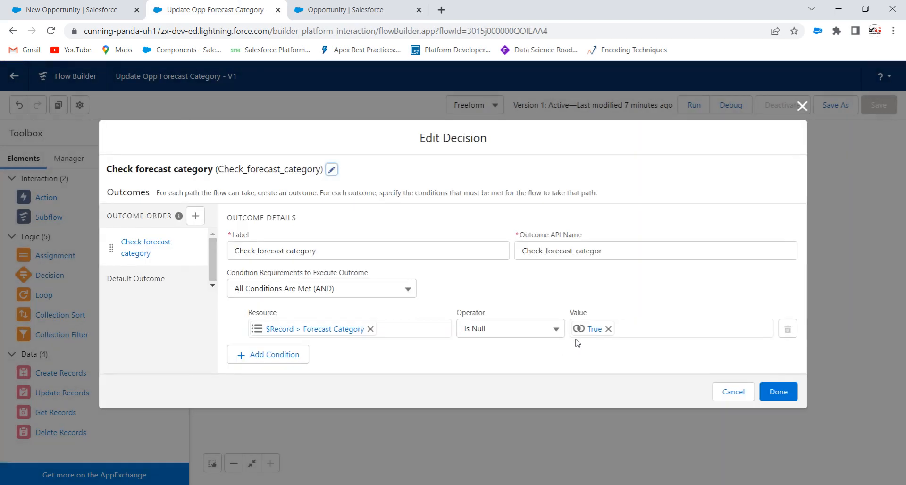
{"action": "left_click", "coordinate": [541, 333]}
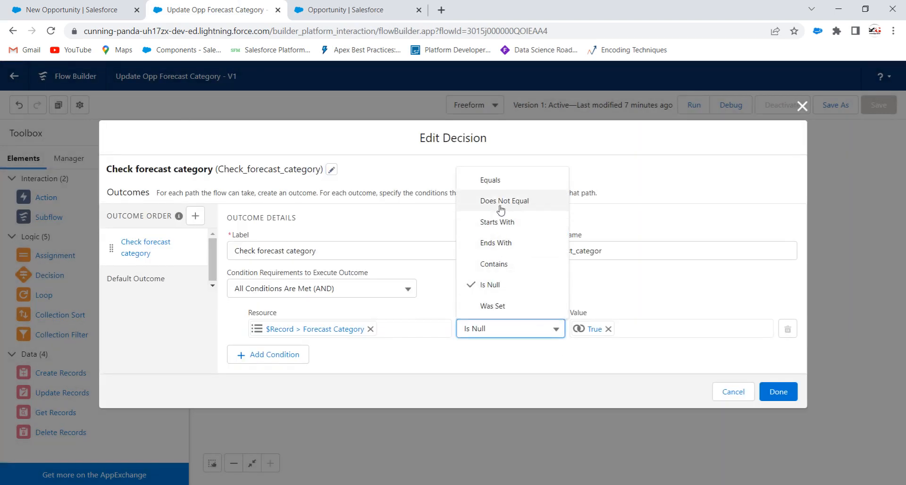
{"action": "left_click", "coordinate": [493, 180]}
{"action": "left_click", "coordinate": [608, 329]}
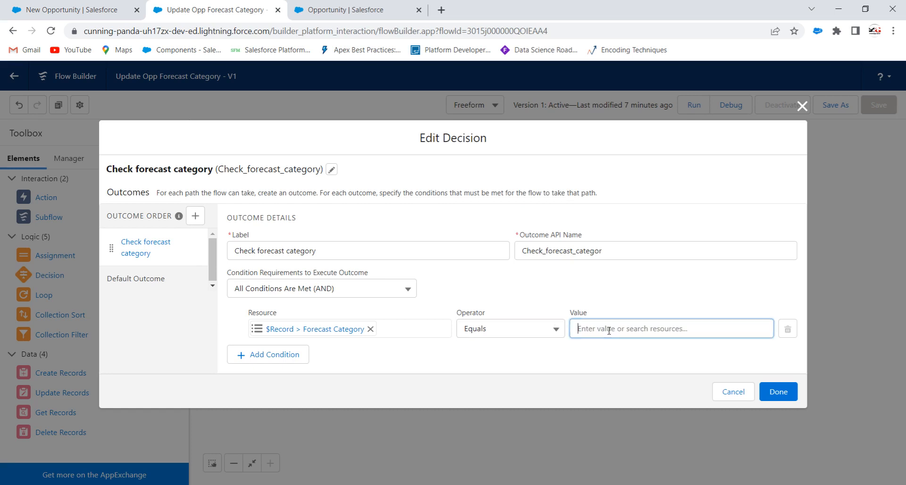
{"action": "left_click", "coordinate": [617, 328]}
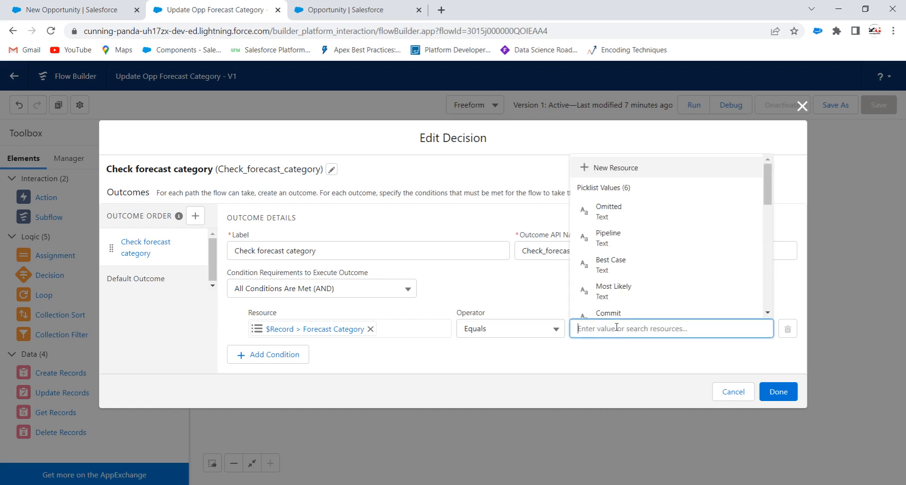
{"action": "left_click", "coordinate": [617, 241]}
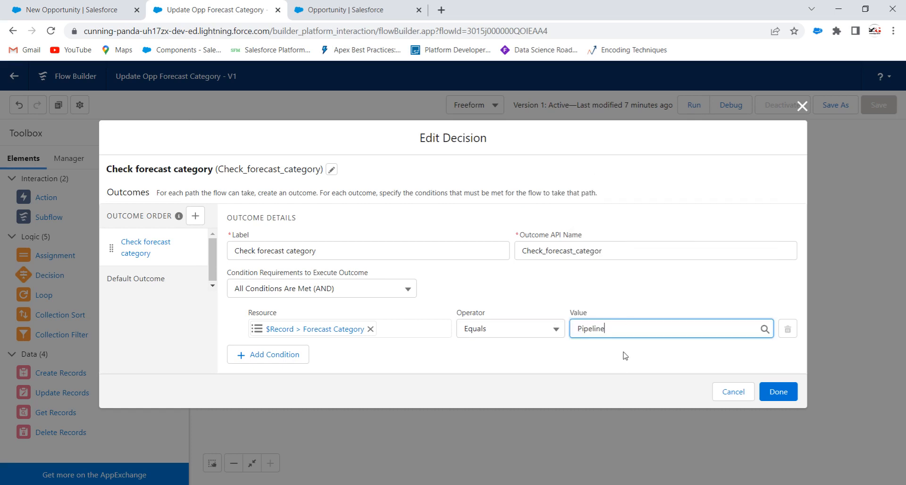
{"action": "left_click", "coordinate": [776, 393]}
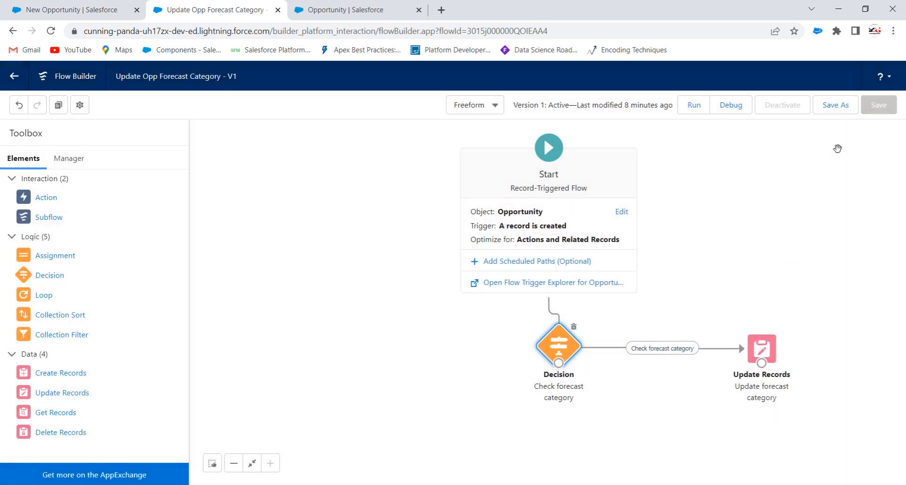
Step: After rechecking the Update forecast category element, save the Update Opp Forecast Category flow as a new version and activate it
{"action": "double_click", "coordinate": [760, 335]}
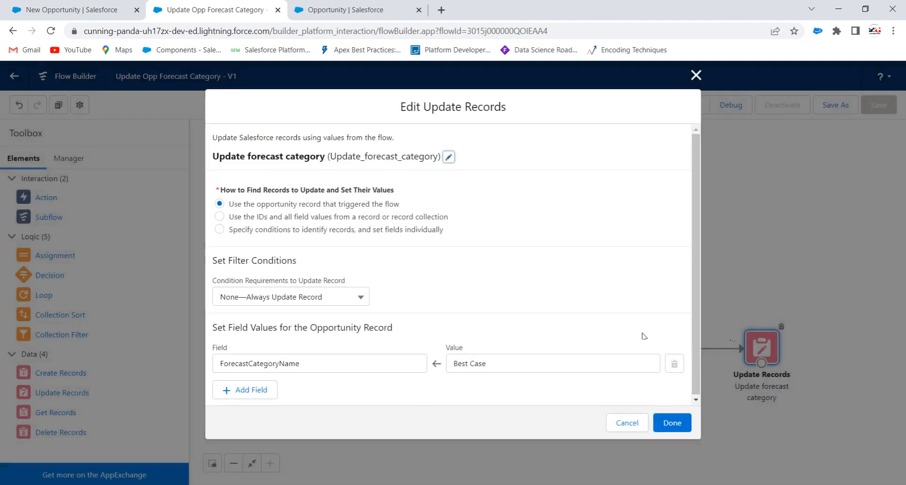
{"action": "left_click", "coordinate": [635, 425]}
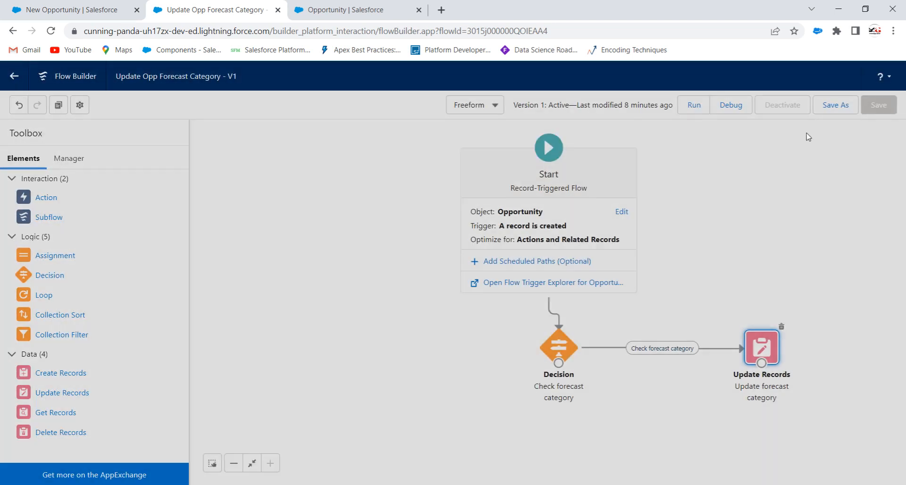
{"action": "left_click", "coordinate": [826, 105]}
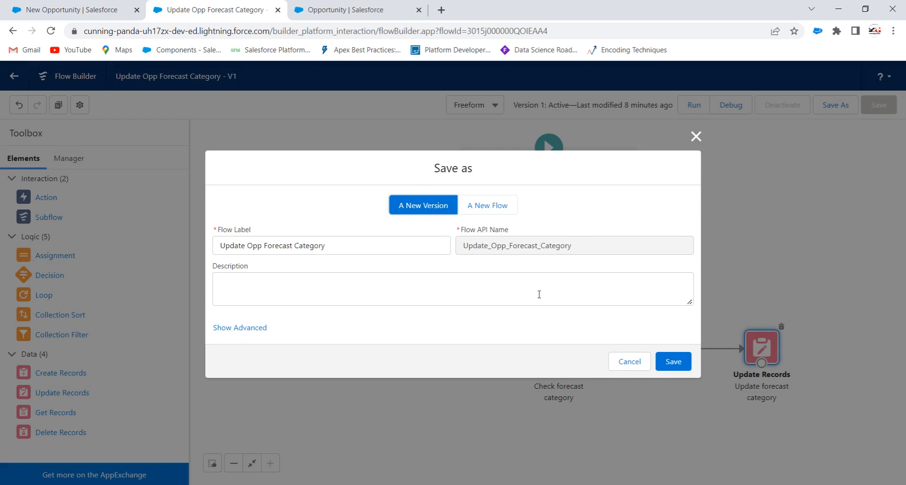
{"action": "left_click", "coordinate": [674, 361]}
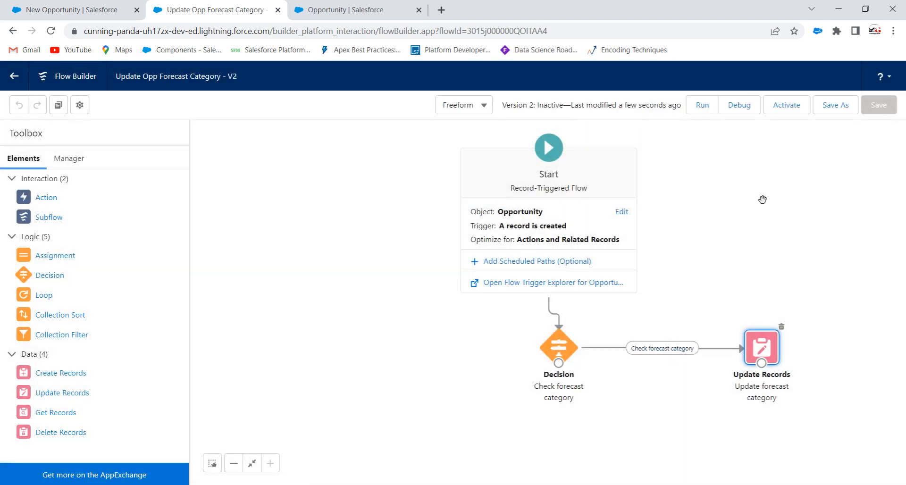
{"action": "left_click", "coordinate": [786, 110]}
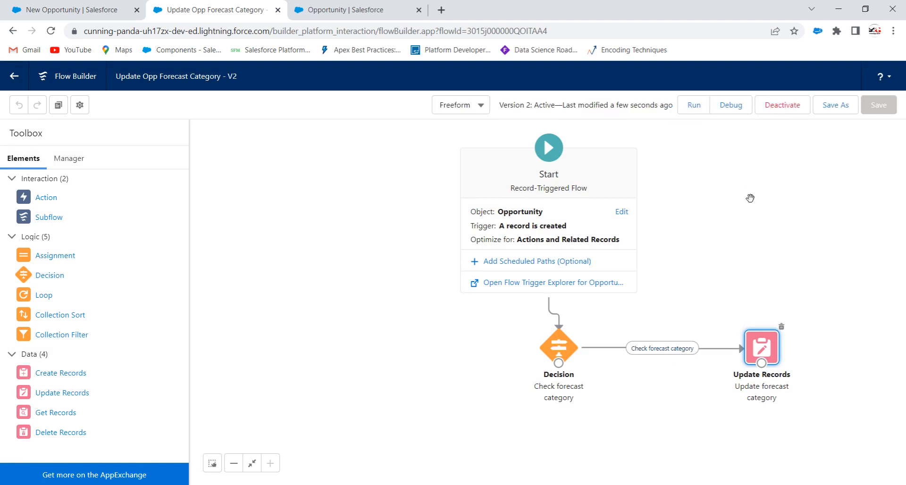
Step: Return to the new test opp form and set its Forecast Category to Pipeline
{"action": "left_click", "coordinate": [115, 6]}
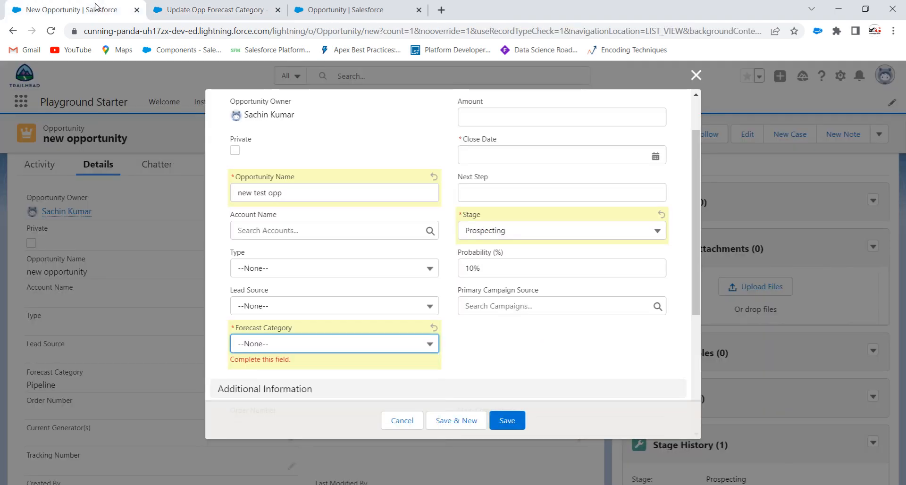
{"action": "left_click", "coordinate": [272, 344]}
{"action": "left_click", "coordinate": [267, 408]}
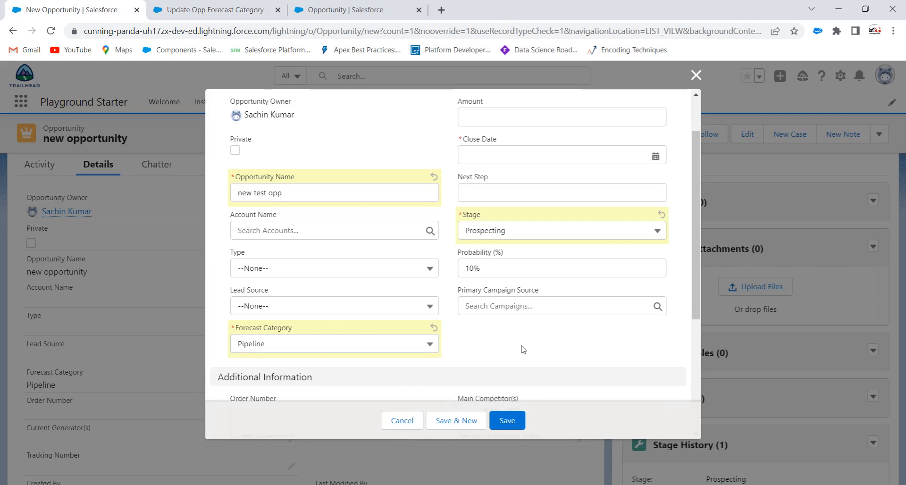
{"action": "scroll", "coordinate": [524, 351], "scroll_direction": "down", "scroll_amount": 2}
{"action": "scroll", "coordinate": [526, 349], "scroll_direction": "up", "scroll_amount": 3}
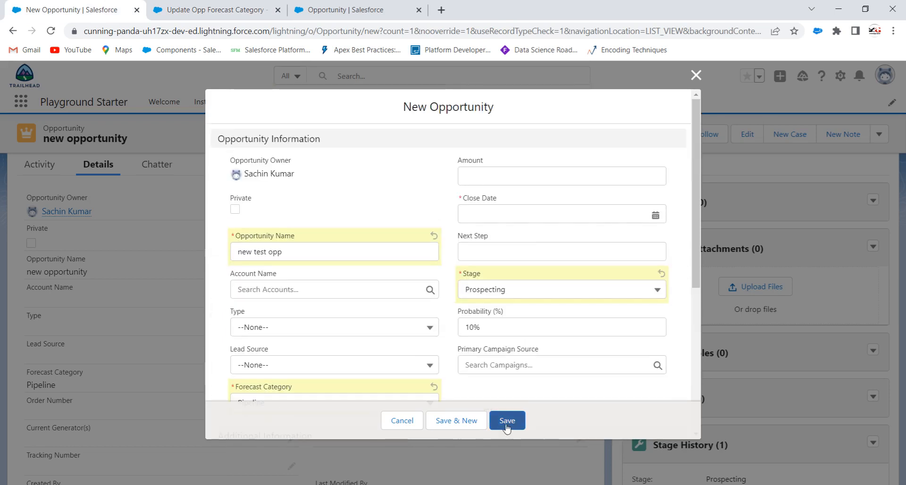
Step: Set the opportunity's Close Date to 4/28/2022 and save the record
{"action": "left_click", "coordinate": [506, 422]}
{"action": "left_click", "coordinate": [536, 212]}
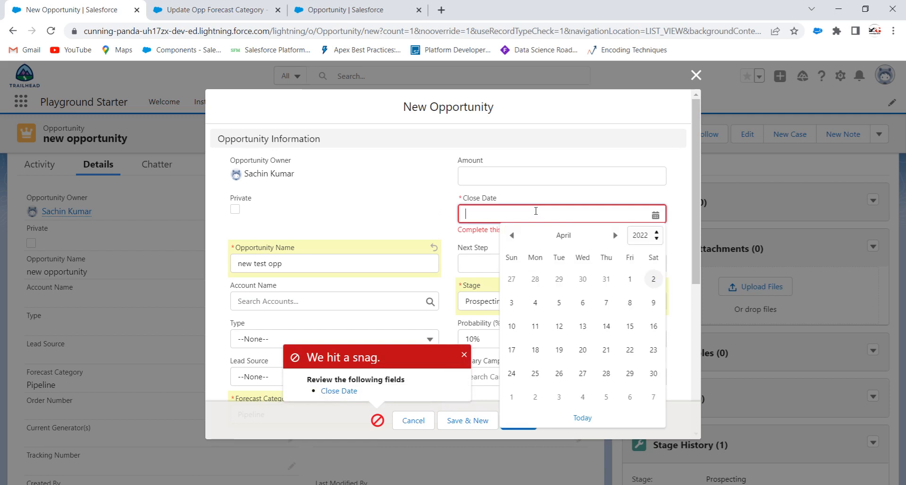
{"action": "left_click", "coordinate": [607, 373]}
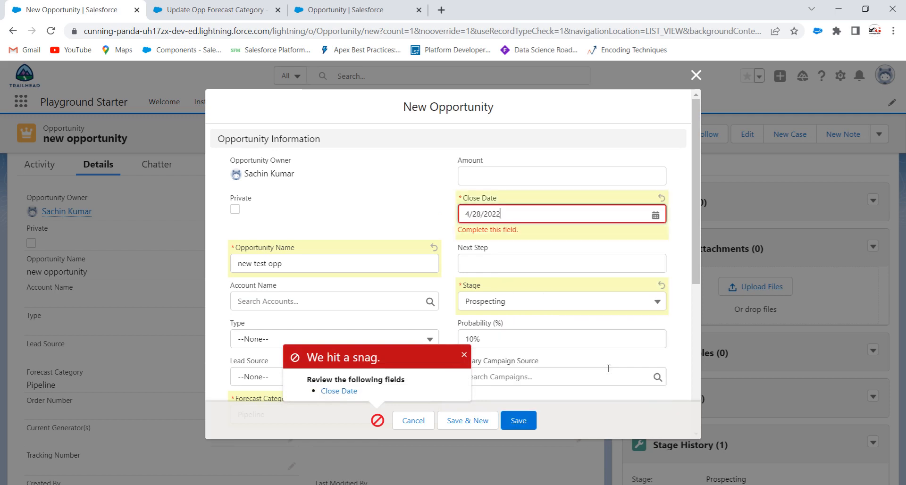
{"action": "left_click", "coordinate": [504, 426]}
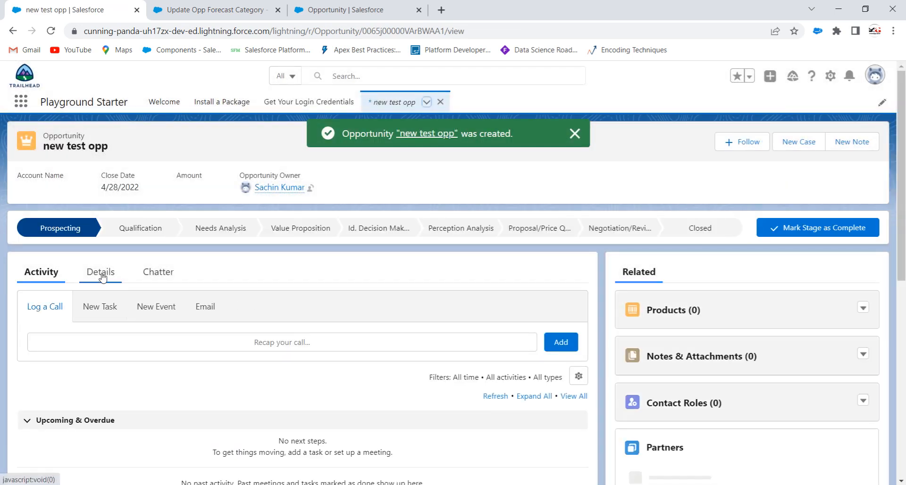
Step: Open the saved opportunity's details and check its Forecast Category value
{"action": "left_click", "coordinate": [99, 273]}
{"action": "scroll", "coordinate": [188, 288], "scroll_direction": "down", "scroll_amount": 3}
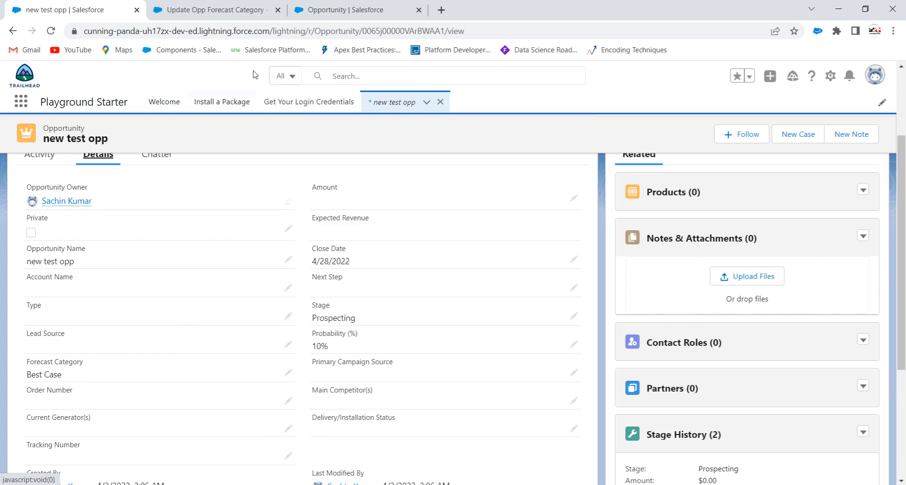
{"action": "left_click", "coordinate": [282, 6]}
{"action": "left_click", "coordinate": [354, 6]}
{"action": "left_click", "coordinate": [248, 5]}
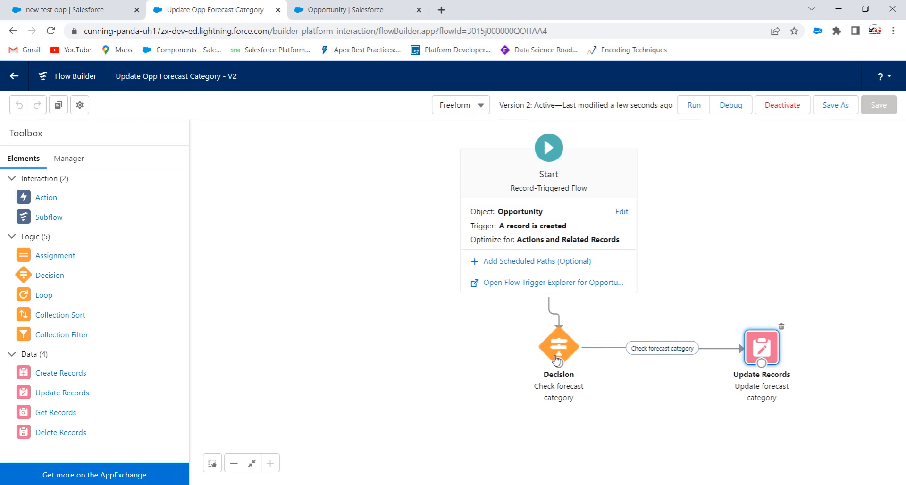
{"action": "left_click", "coordinate": [377, 8]}
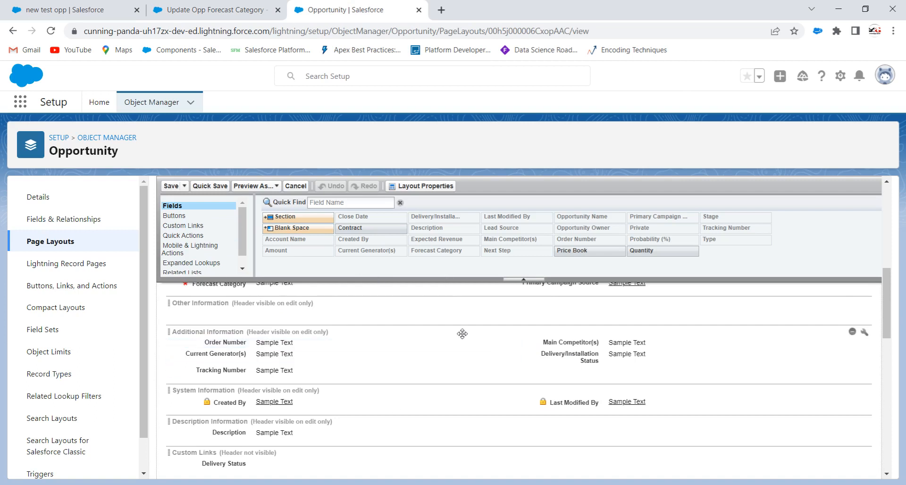
{"action": "left_click", "coordinate": [226, 9]}
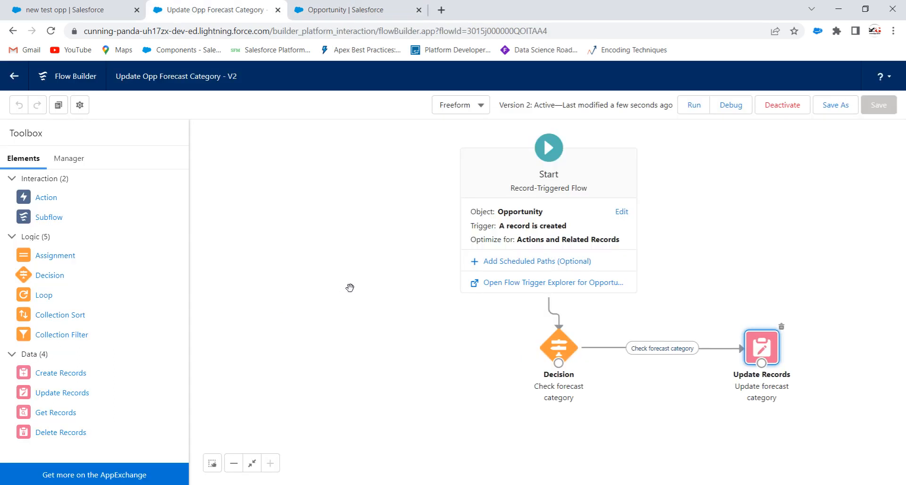